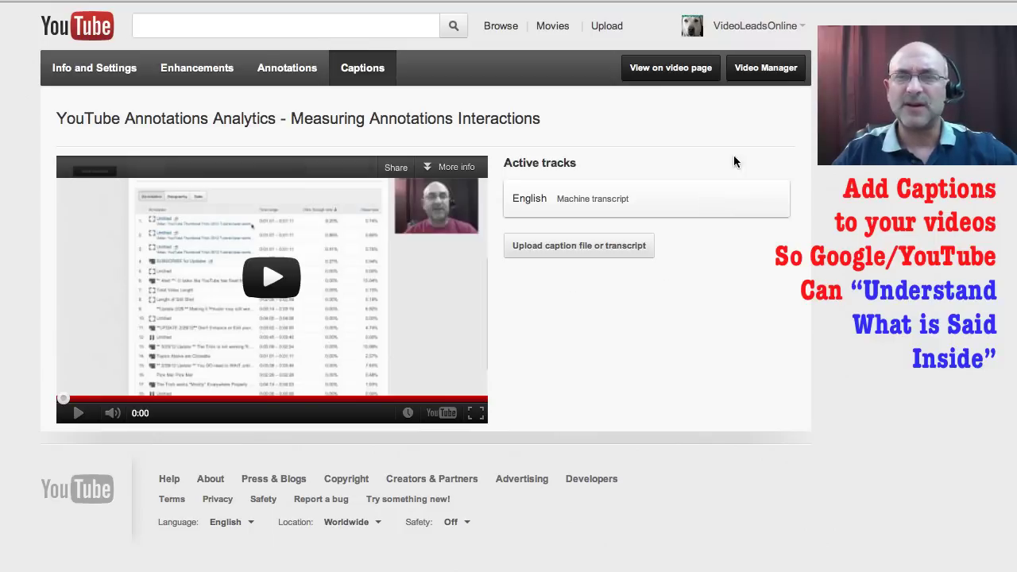
left_click(766, 70)
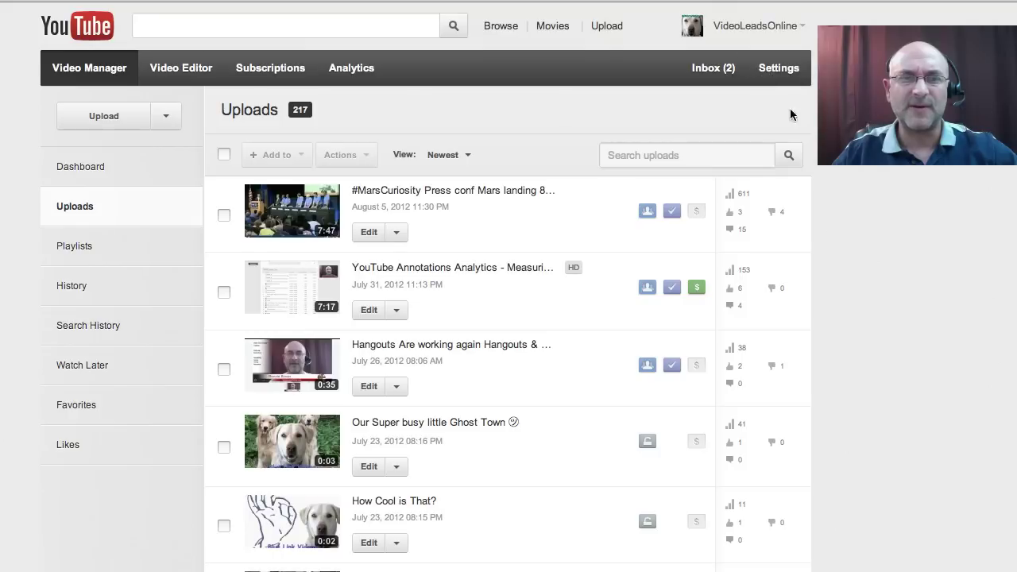
scroll(836, 205, "down", 5)
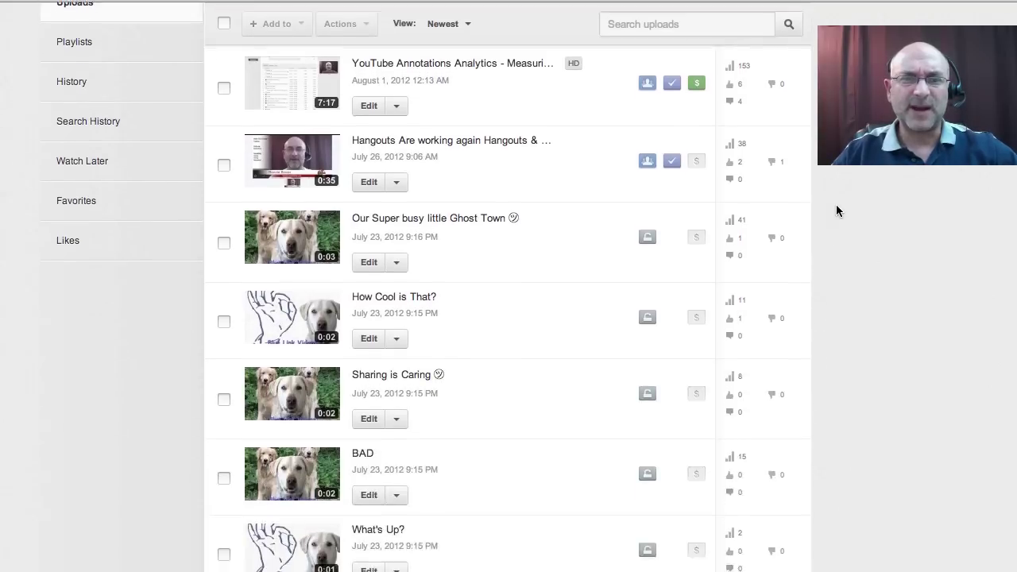
scroll(836, 205, "down", 5)
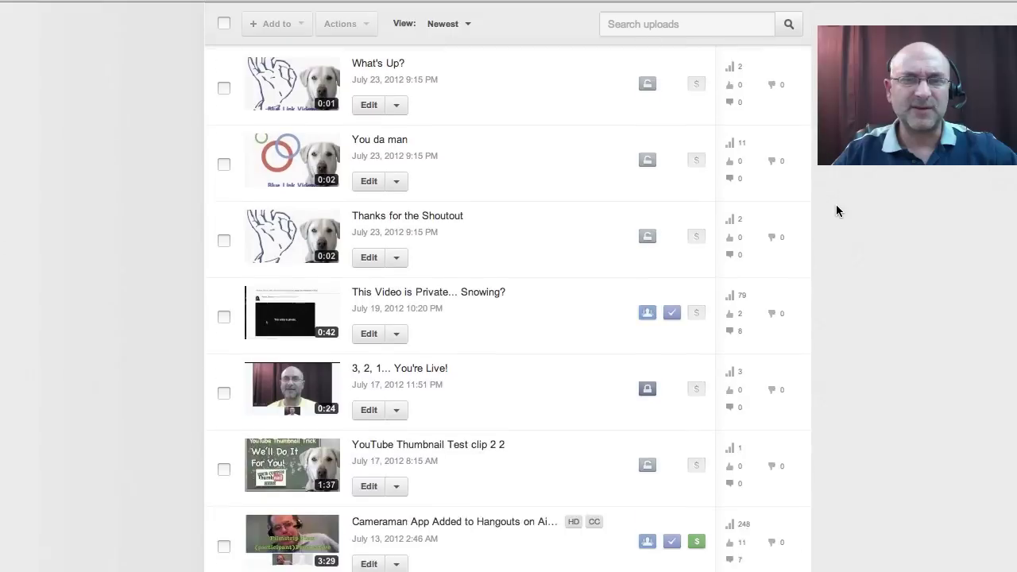
scroll(836, 204, "down", 2)
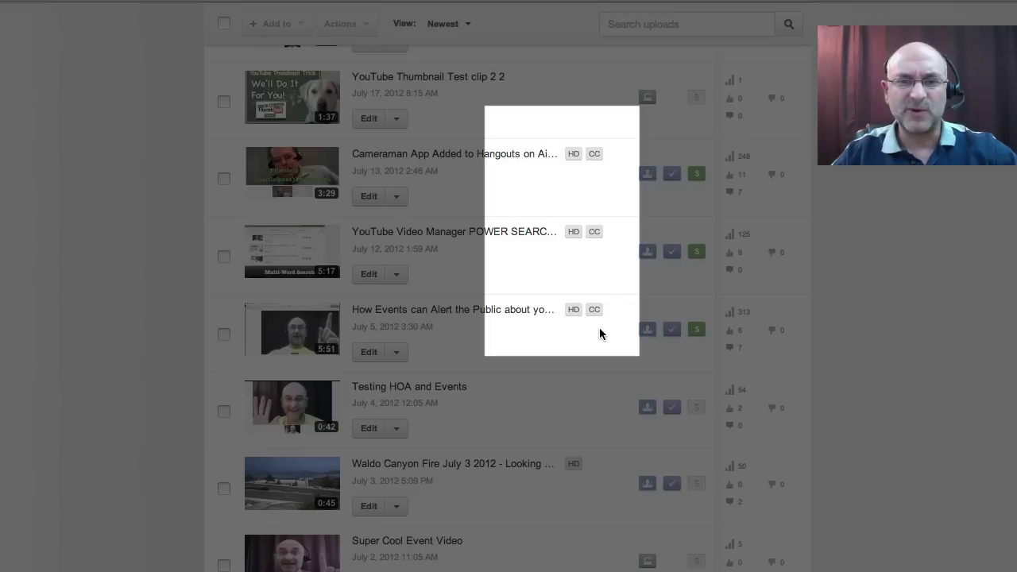
scroll(879, 222, "up", 4)
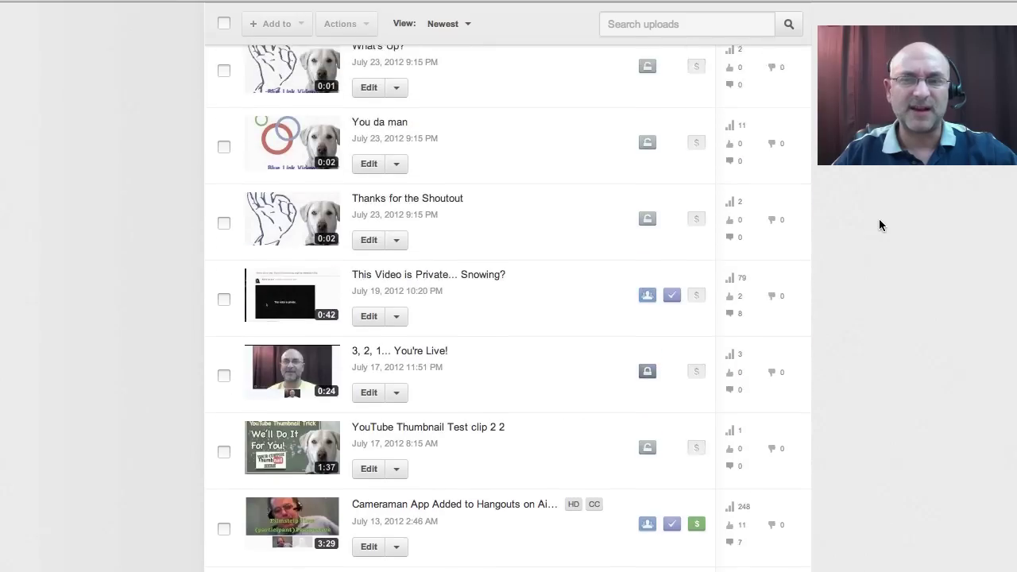
scroll(880, 221, "up", 10)
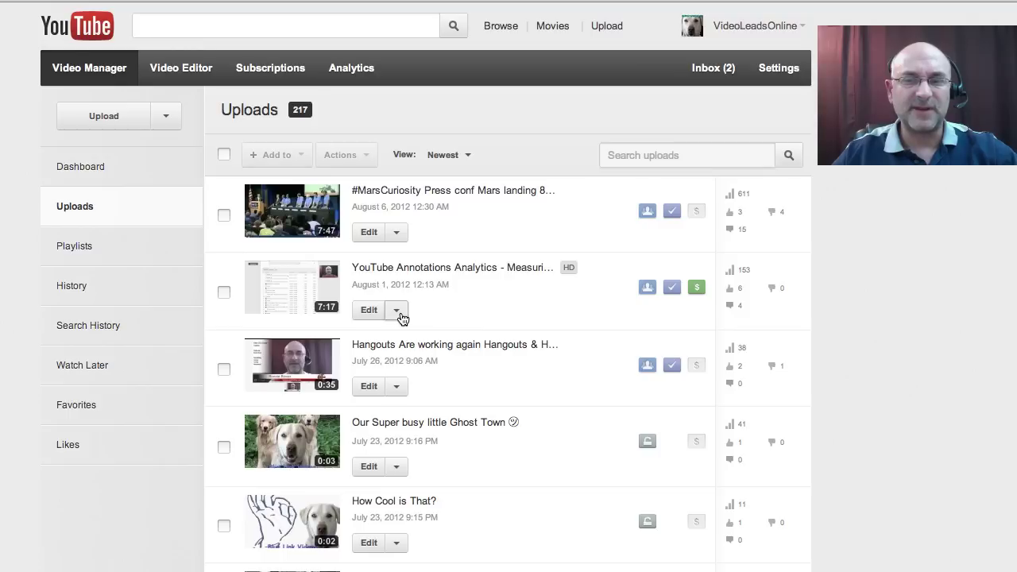
Go to the captions page of the Annotations Analytics video.
left_click(396, 311)
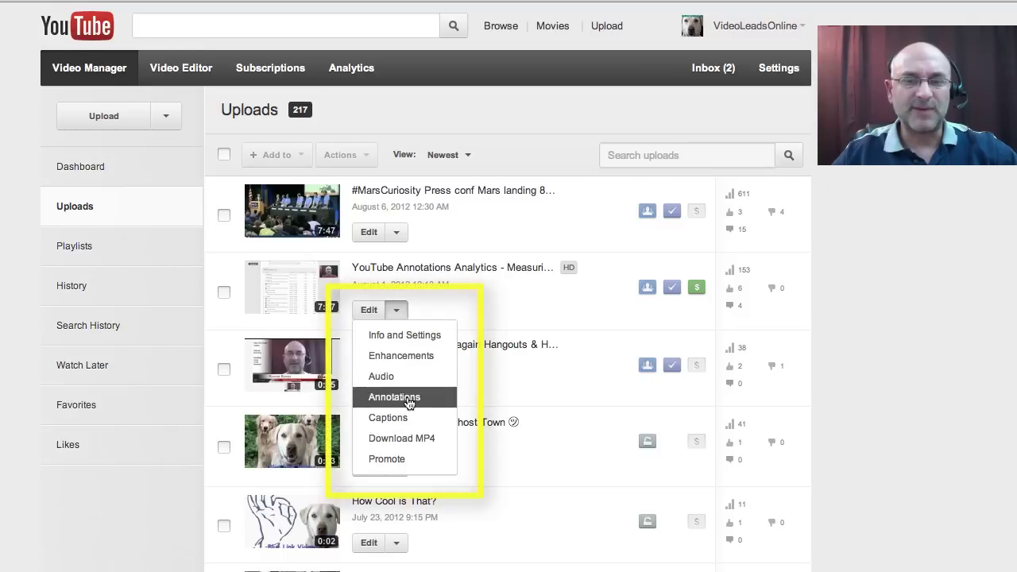
left_click(421, 419)
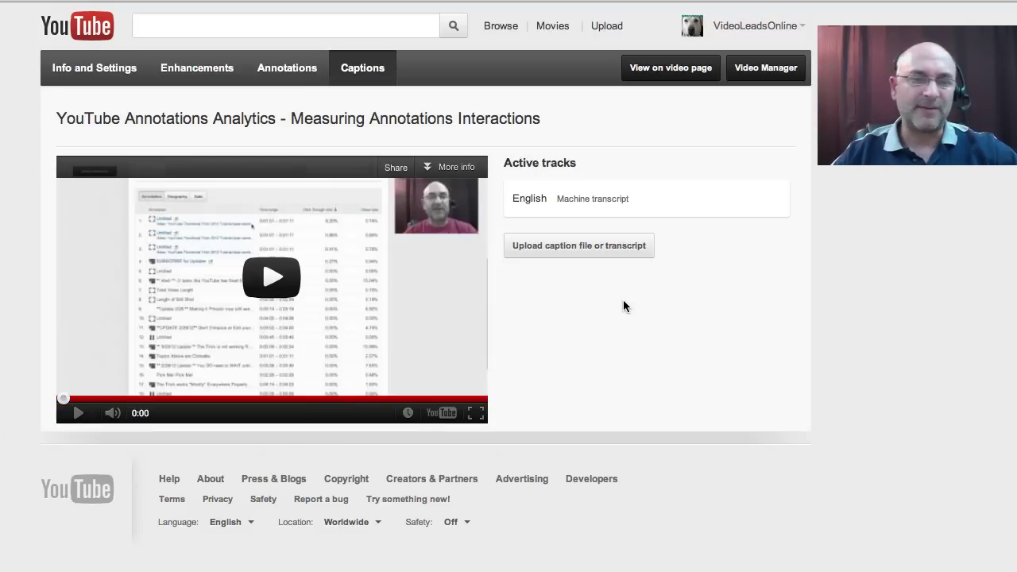
Review the English machine transcript's lines and close it without changes.
left_click(576, 211)
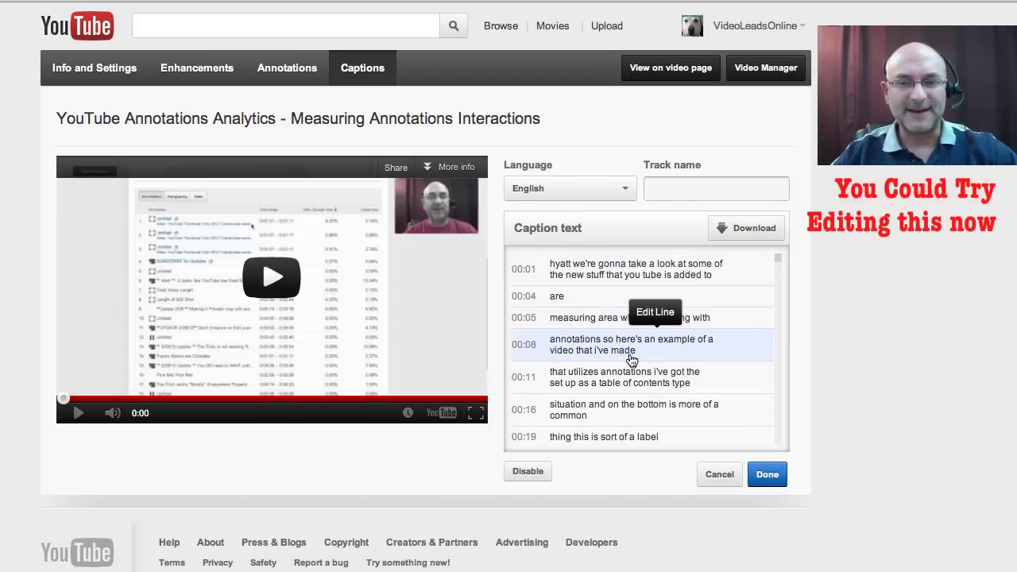
scroll(632, 360, "down", 5)
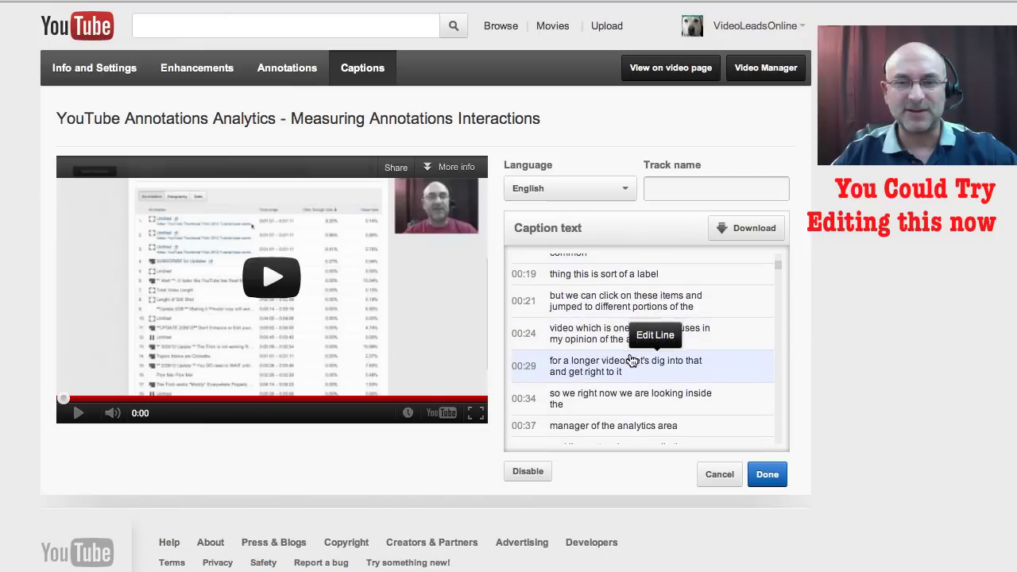
scroll(632, 360, "down", 3)
scroll(632, 360, "up", 5)
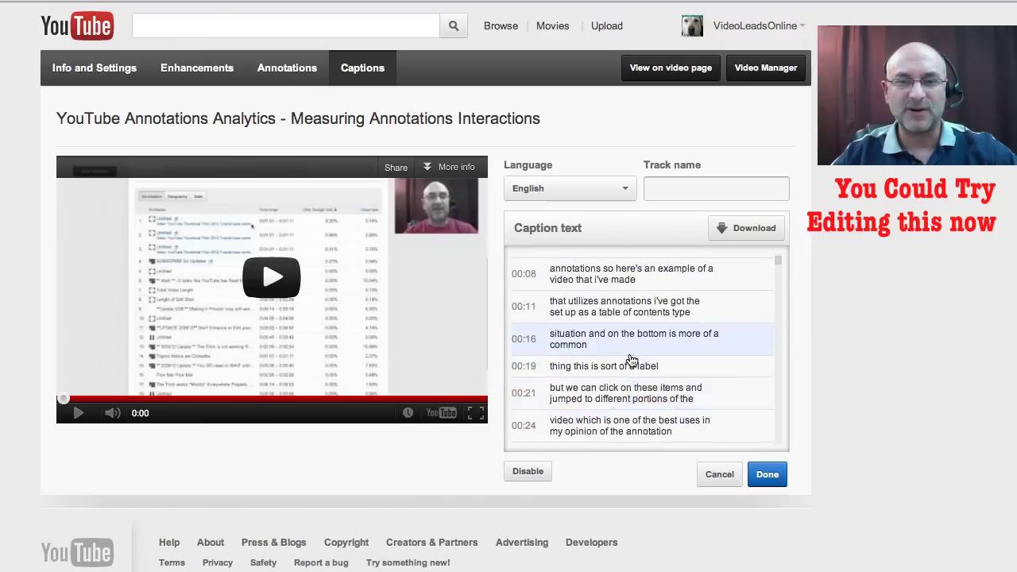
scroll(632, 360, "up", 3)
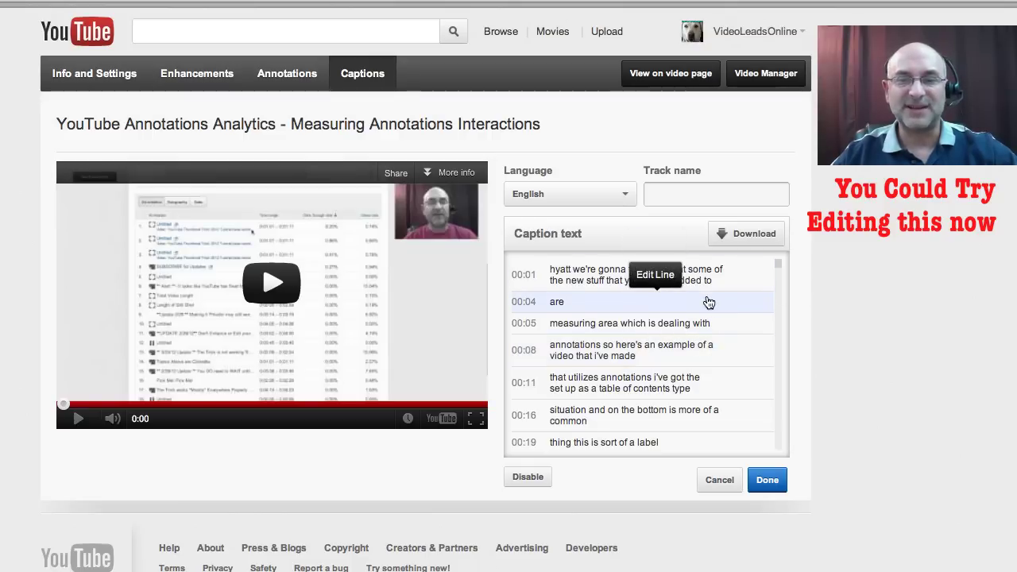
left_click(720, 480)
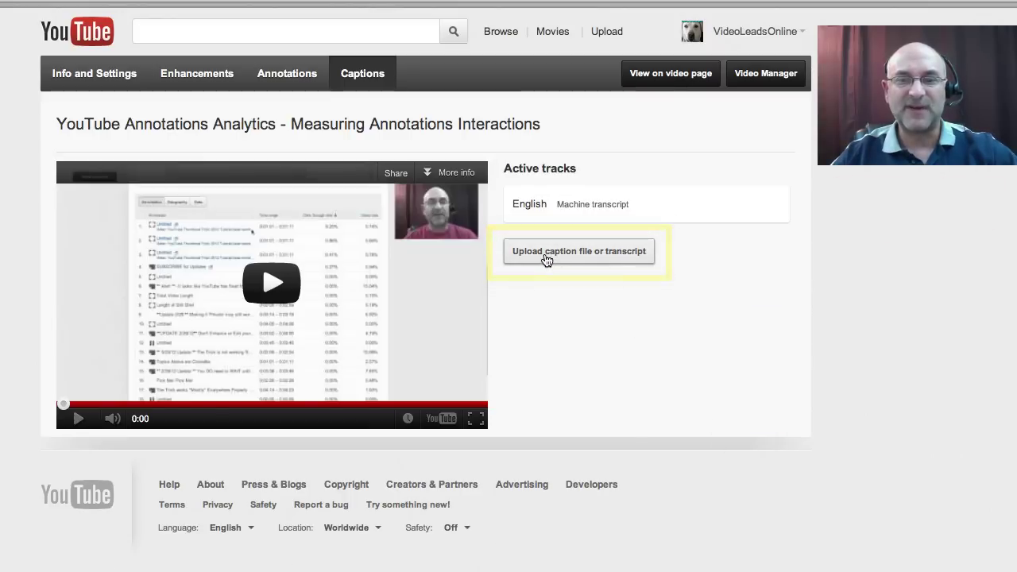
Choose YouTube Annotations Analytics Measuring Annotations Interactions.txt from the scripts folder as the transcript file.
left_click(547, 259)
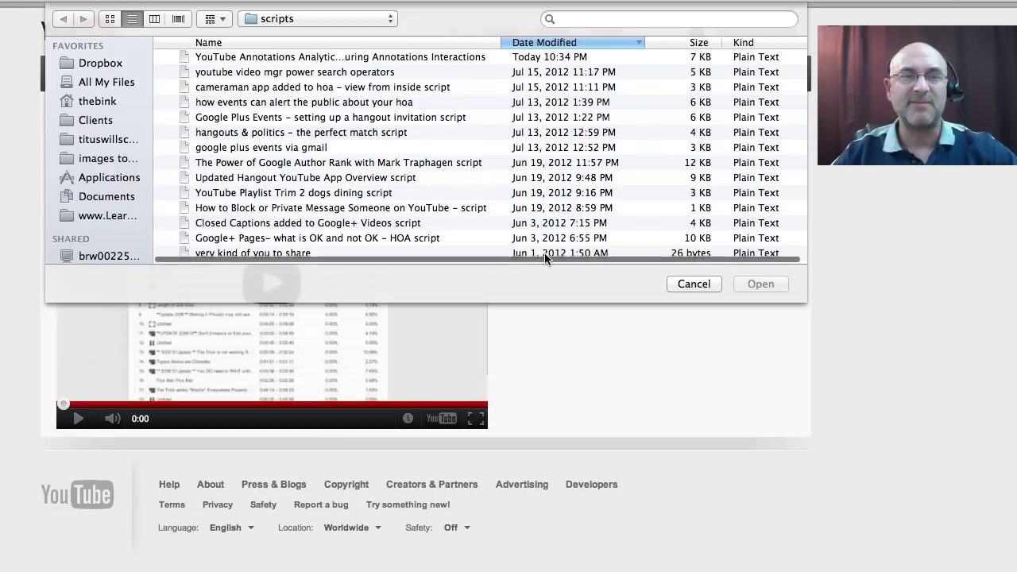
left_click(255, 58)
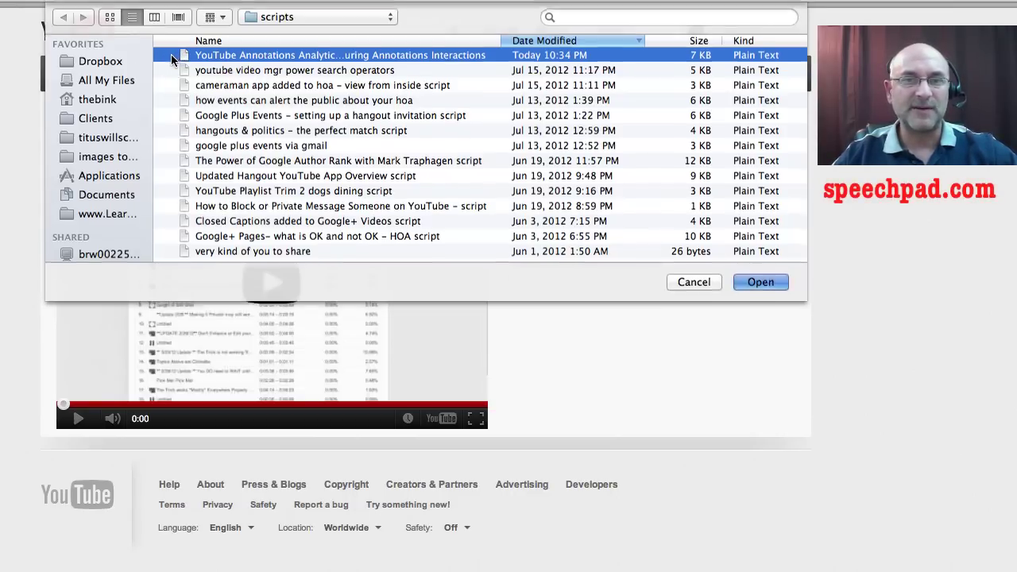
double_click(172, 59)
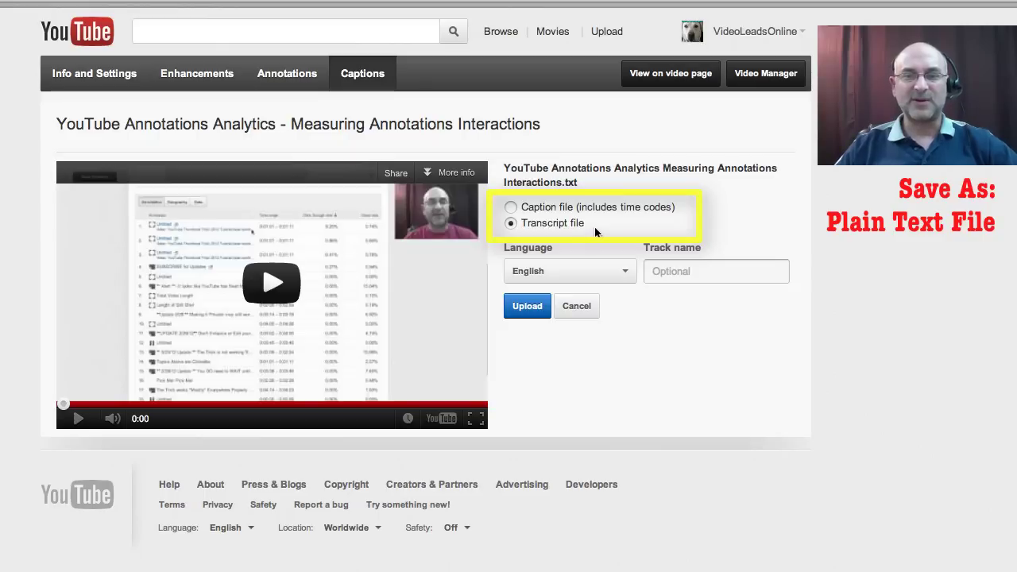
Keep English as the track language and upload the transcript.
left_click(625, 271)
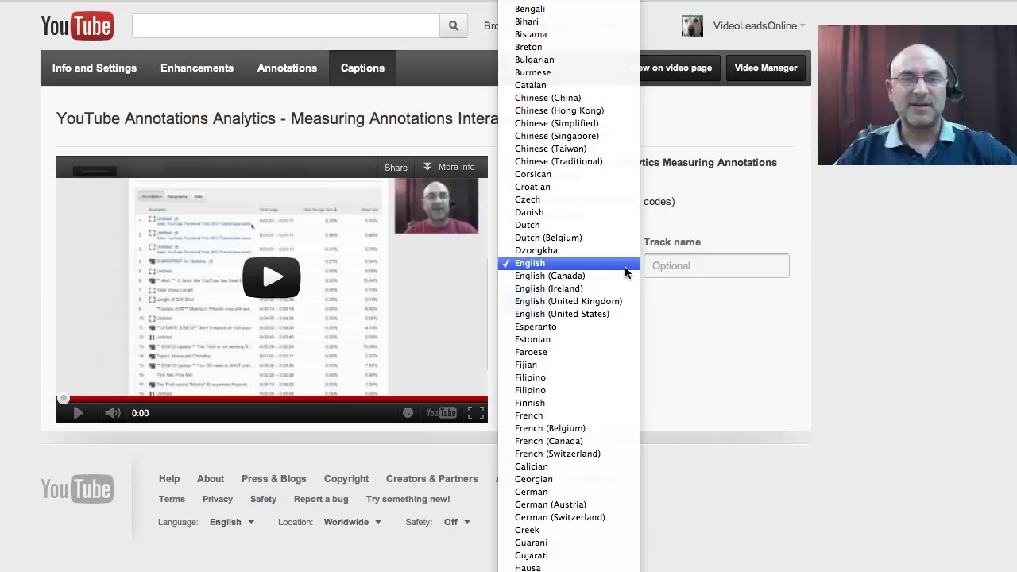
left_click(625, 267)
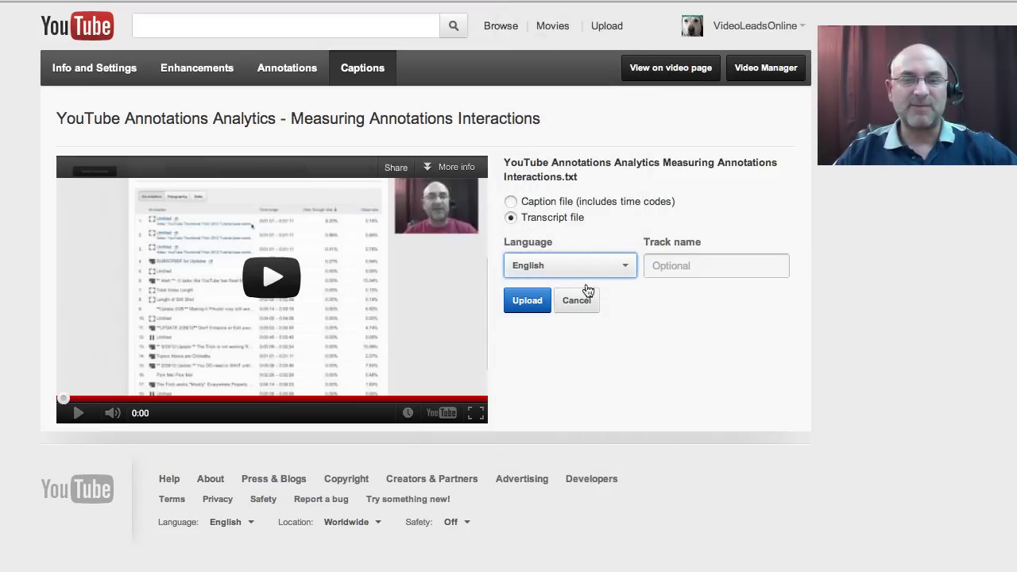
left_click(532, 308)
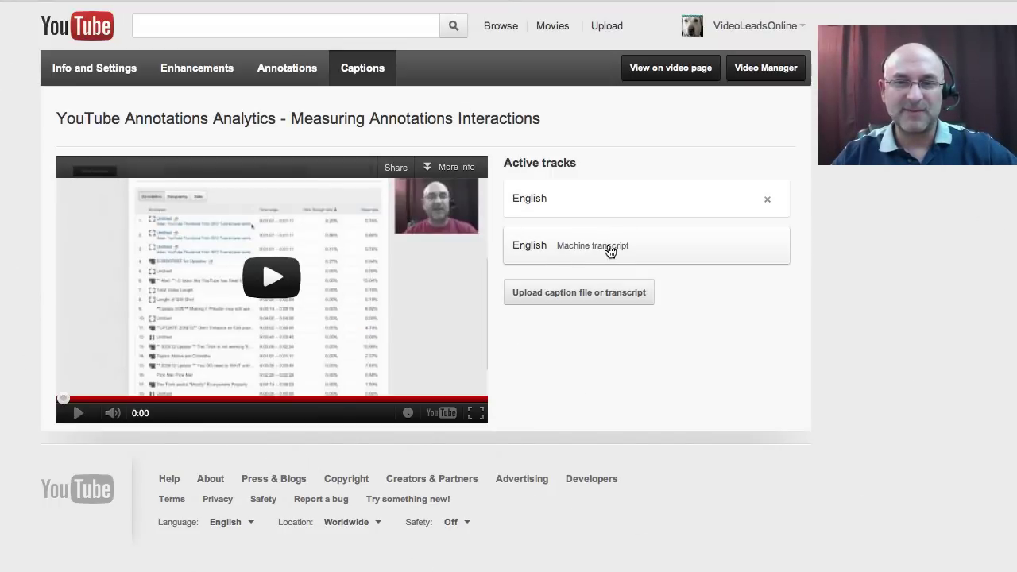
Name the new English track as the video title plus 'script' and open its first caption line.
left_click(696, 207)
left_click(661, 189)
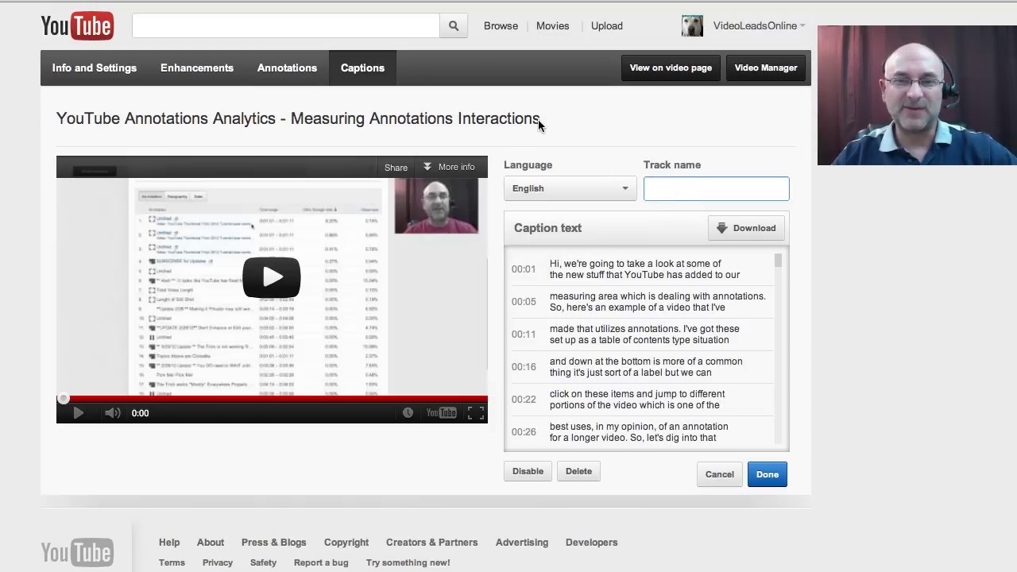
left_click_drag(539, 119, 59, 119)
key("ctrl+c")
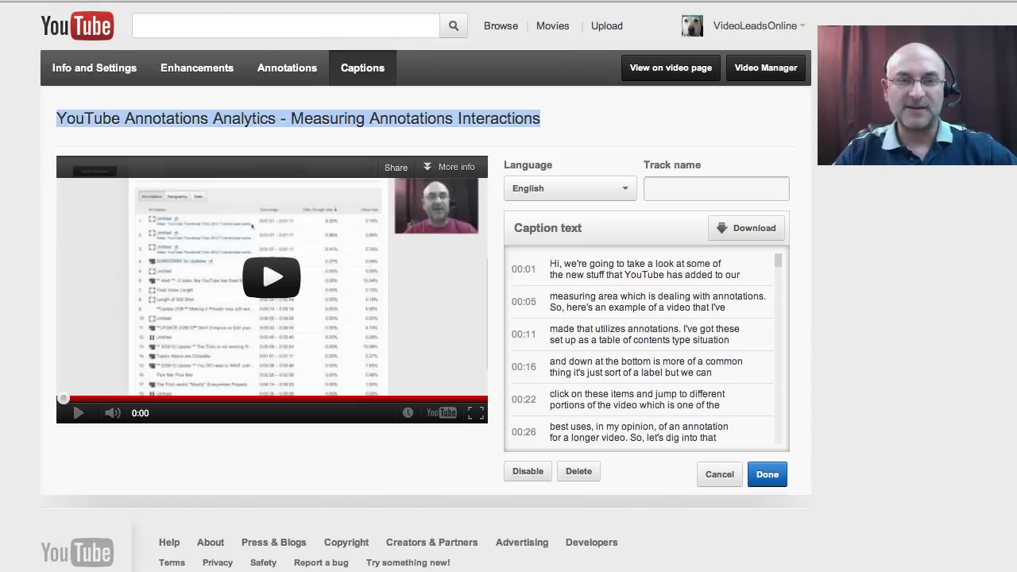
left_click(662, 189)
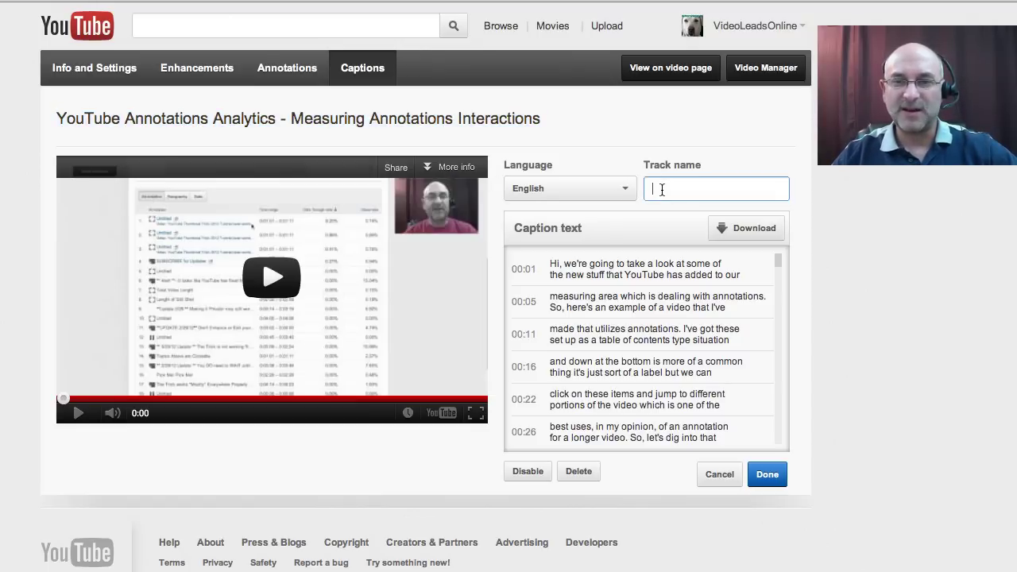
key("ctrl+v")
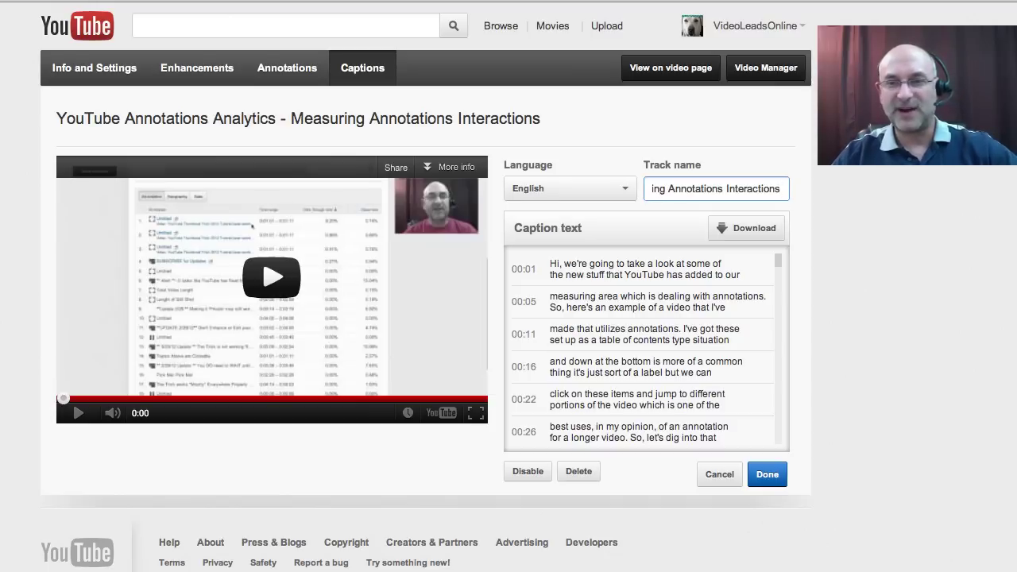
type("scr")
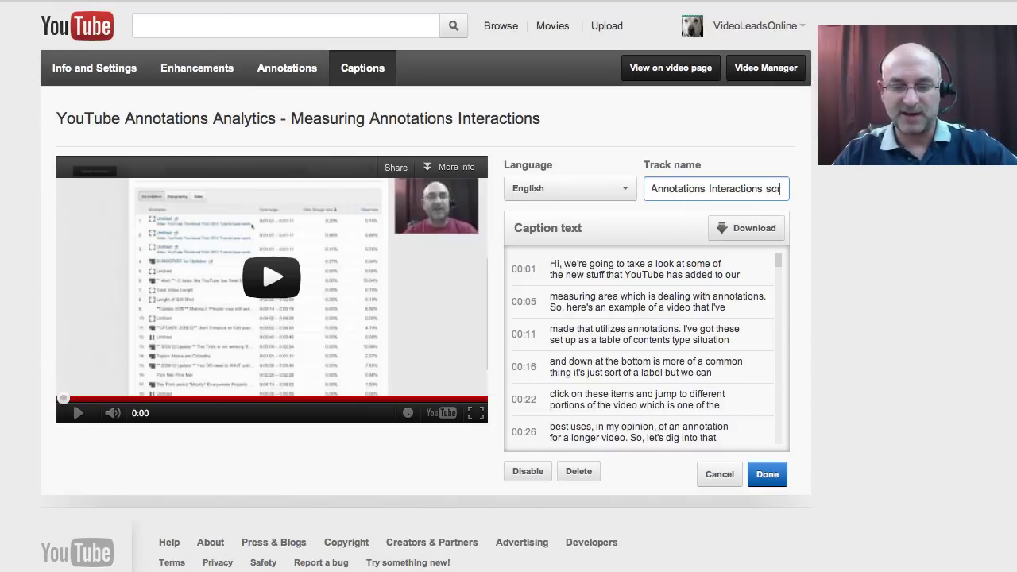
type("ipt")
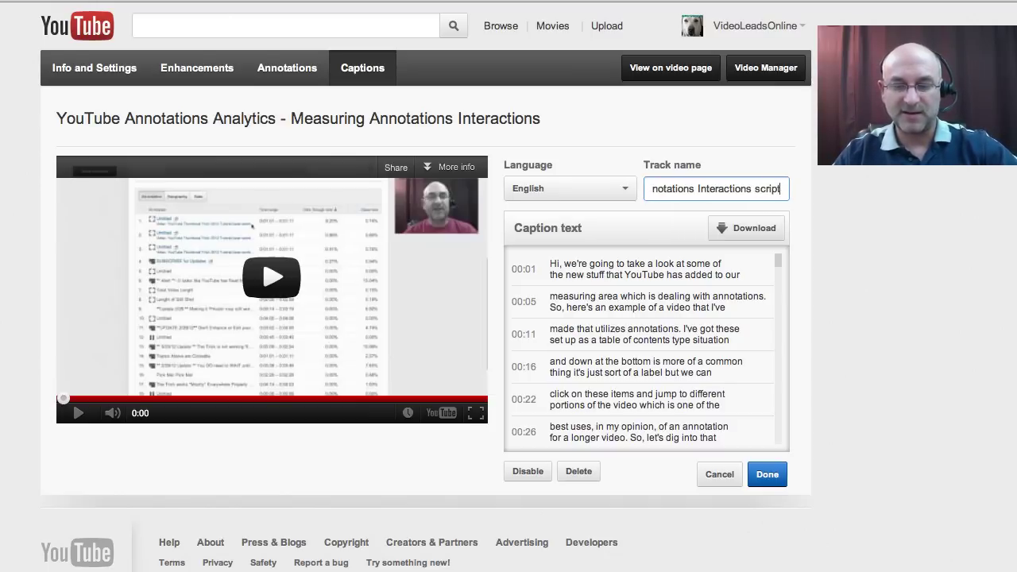
left_click(600, 276)
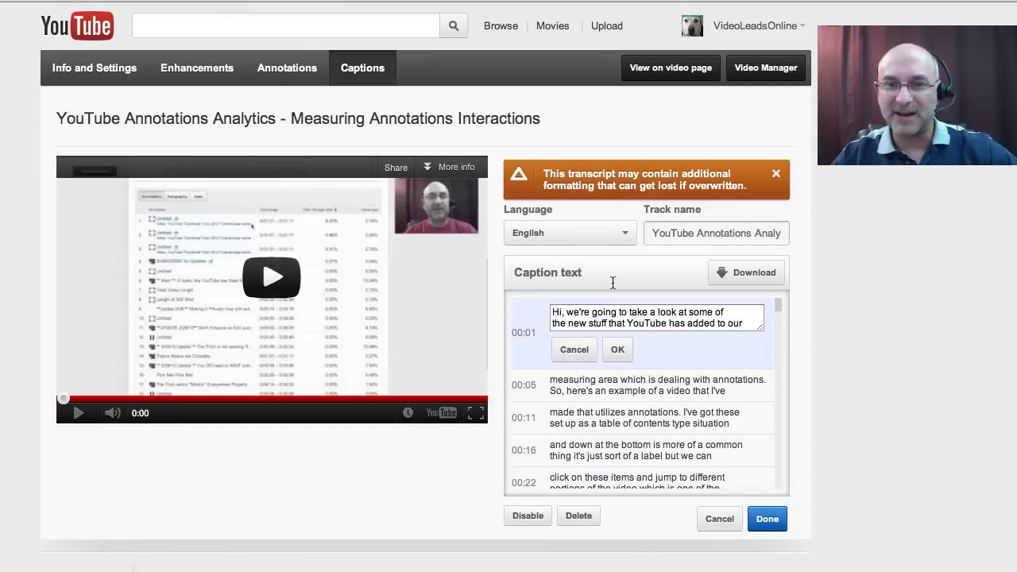
Change "we're" to "we are" in the 00:01 caption line and confirm it.
left_click(583, 312)
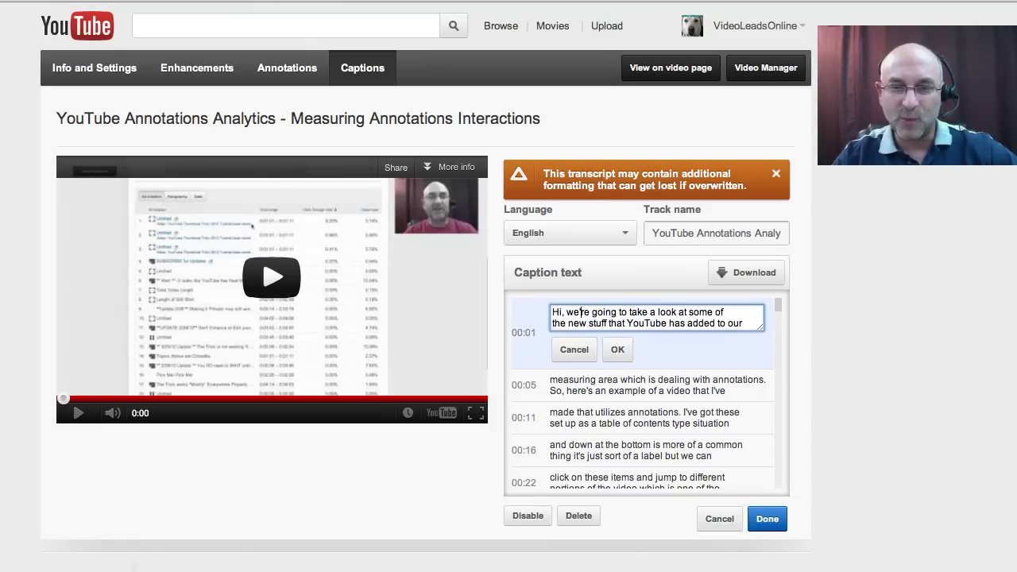
key("BackSpace")
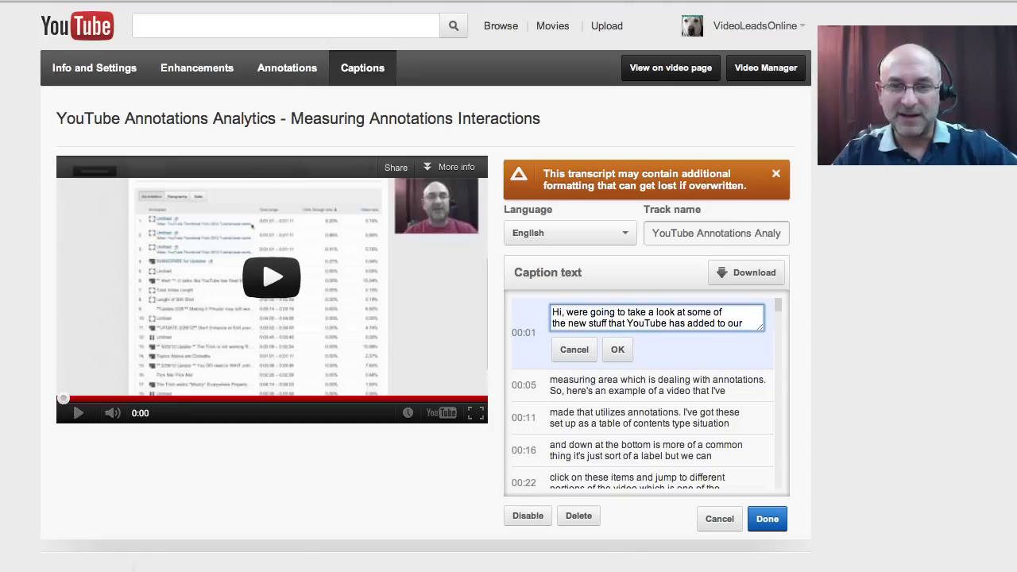
type("a")
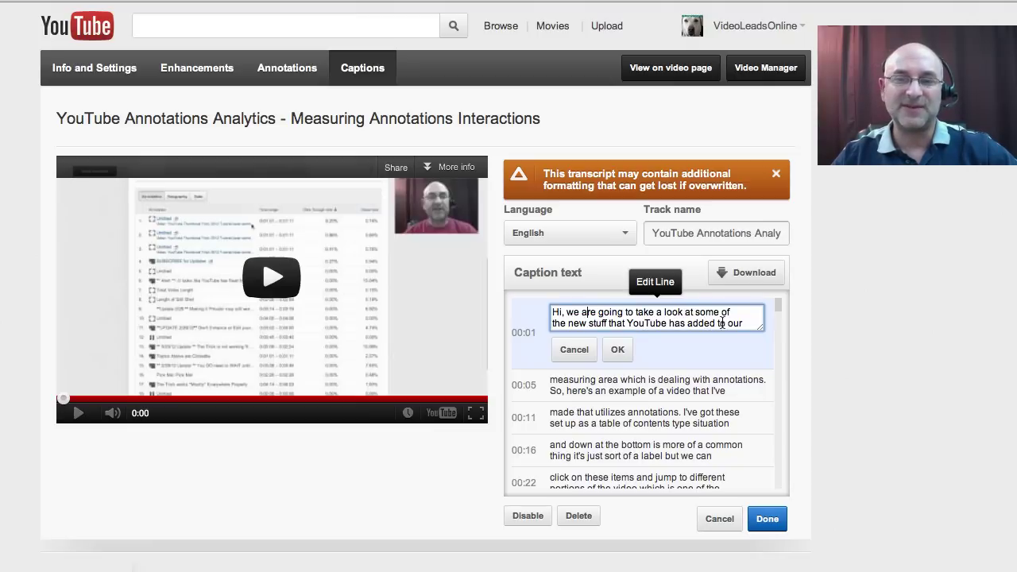
left_click(617, 350)
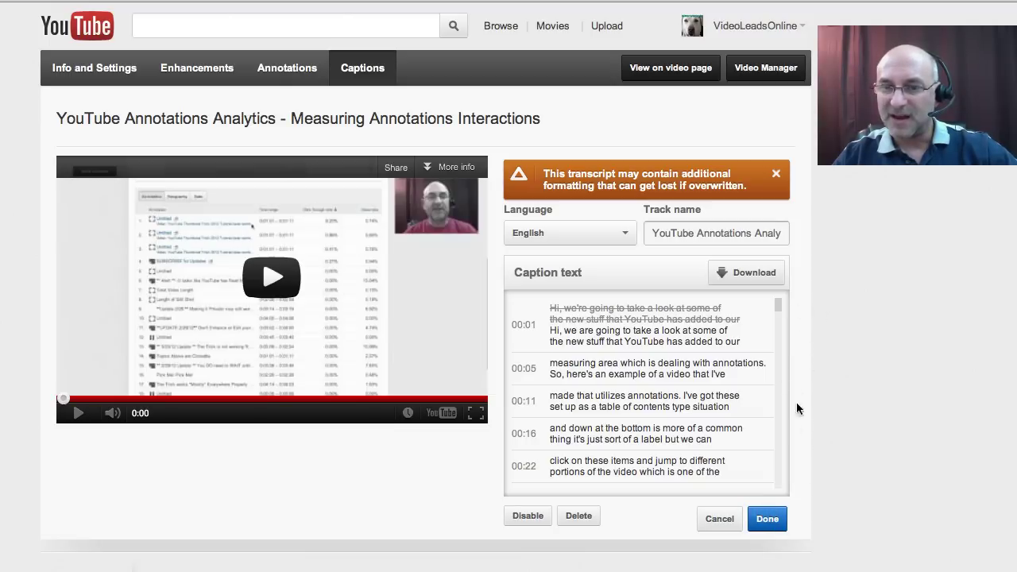
Save the caption track, check the captions in a brief preview playback, and return to Uploads.
left_click(764, 521)
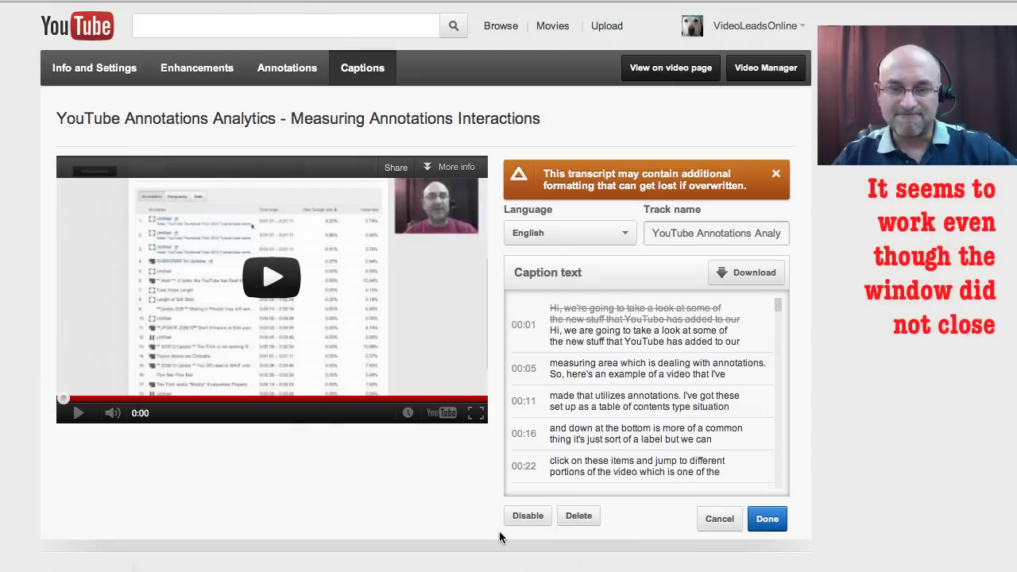
left_click(78, 412)
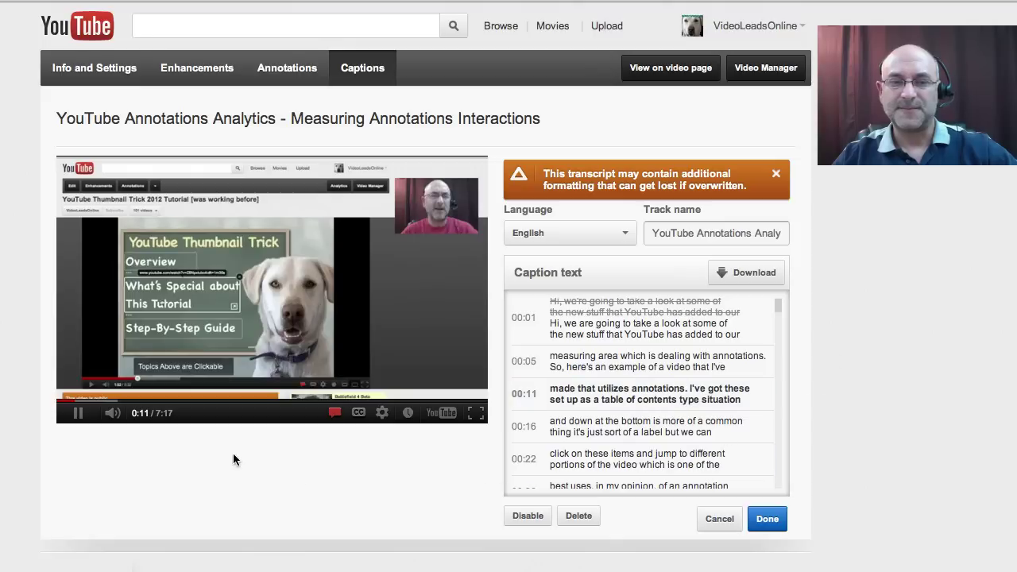
left_click(79, 414)
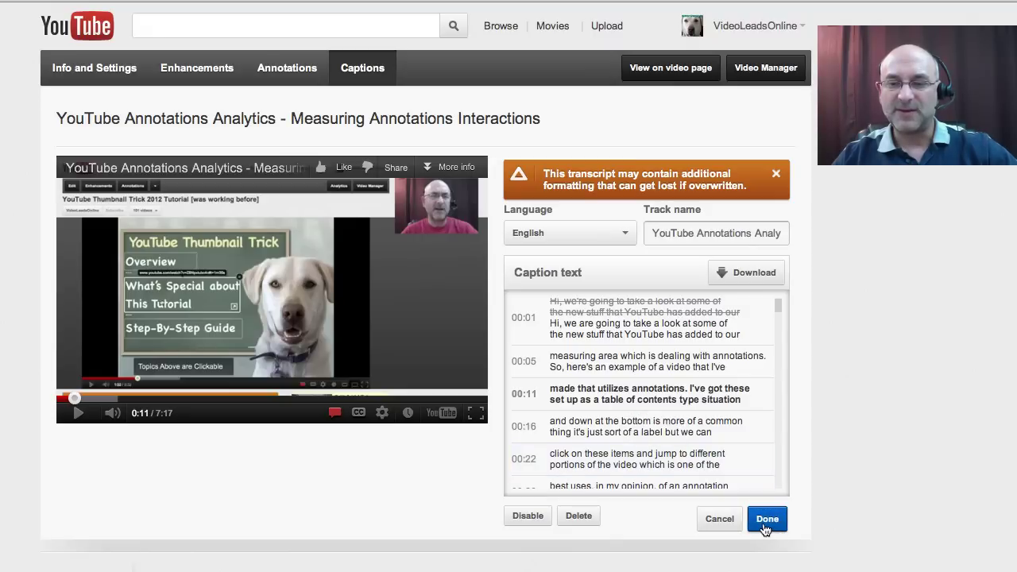
left_click(763, 70)
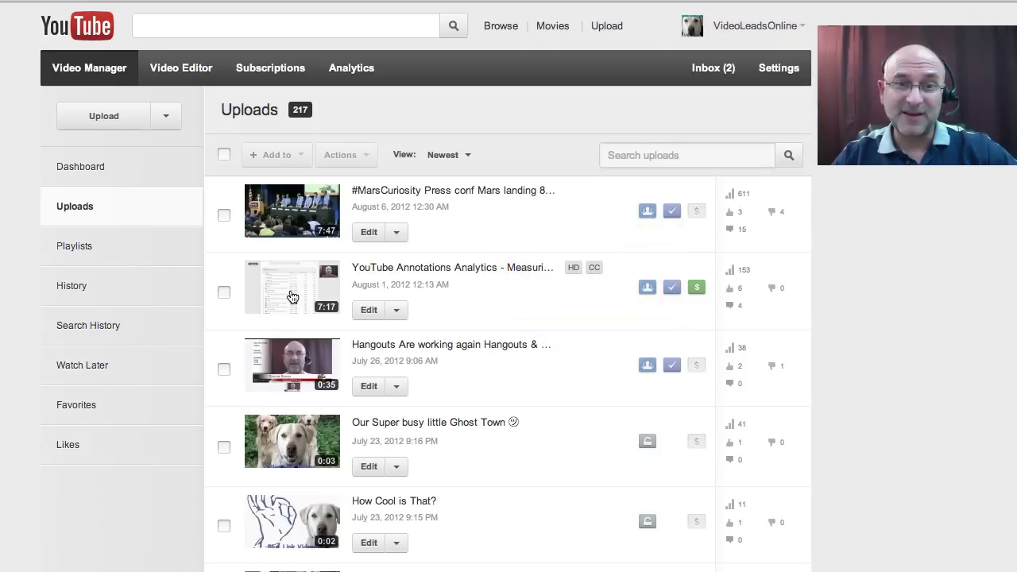
Open the Annotations Analytics video's watch page and look over its player and description.
left_click(293, 297)
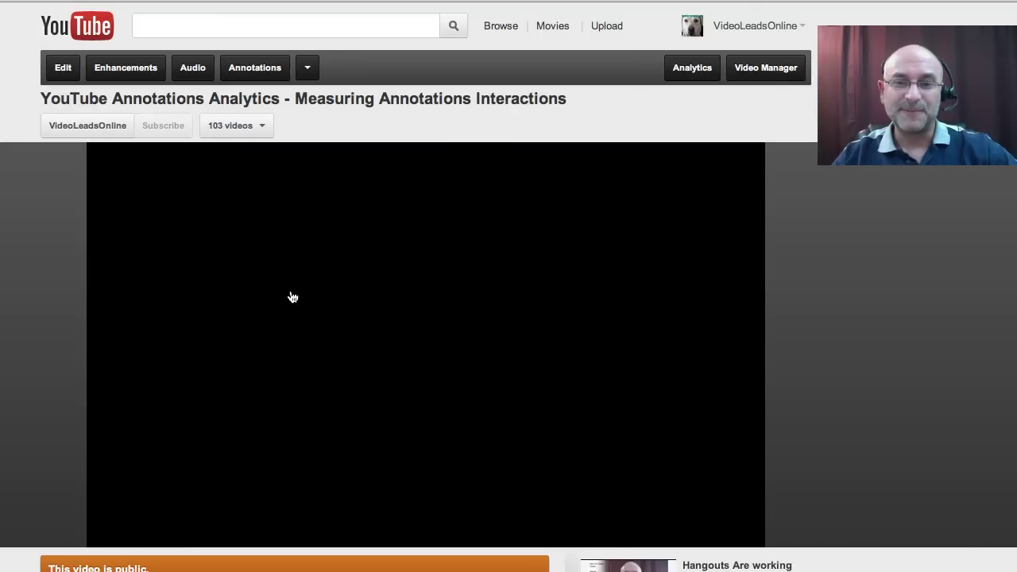
scroll(893, 352, "down", 3)
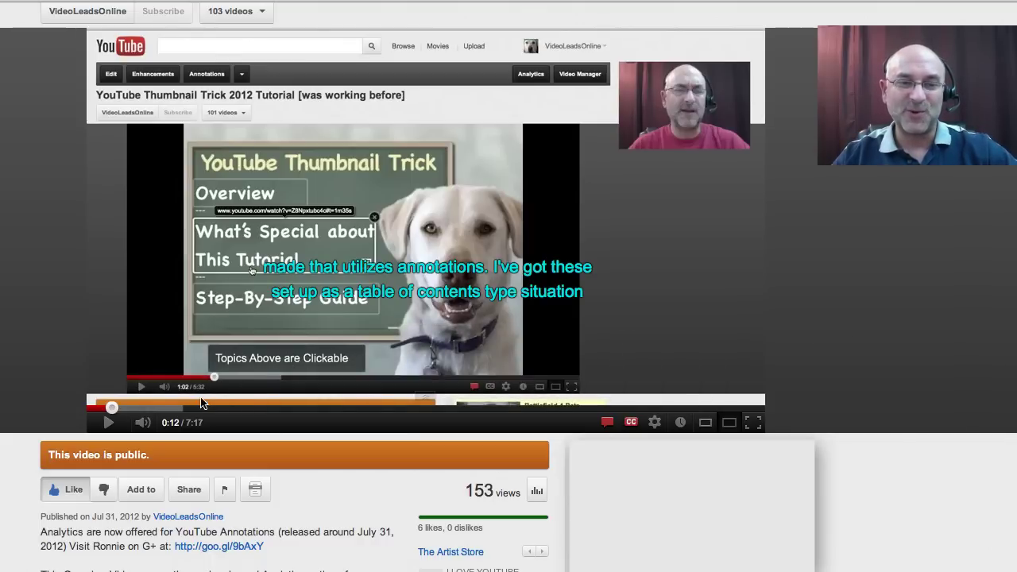
scroll(732, 295, "up", 1)
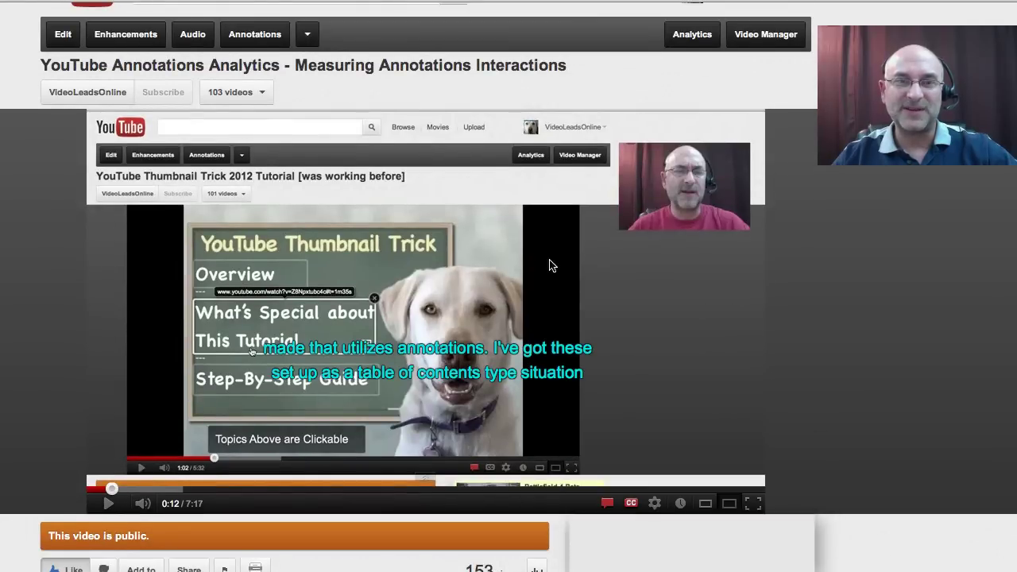
scroll(483, 229, "up", 1)
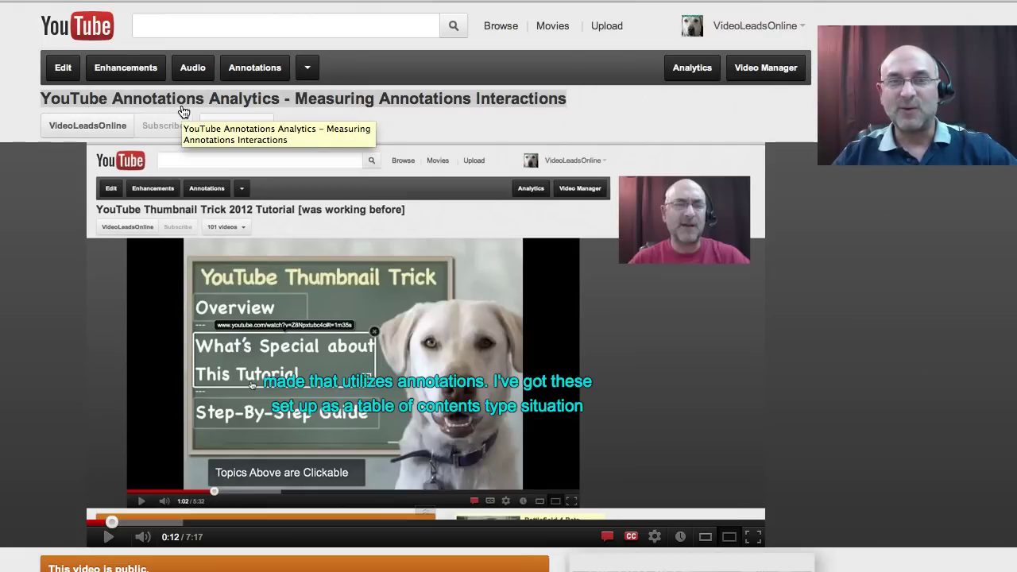
scroll(87, 358, "down", 2)
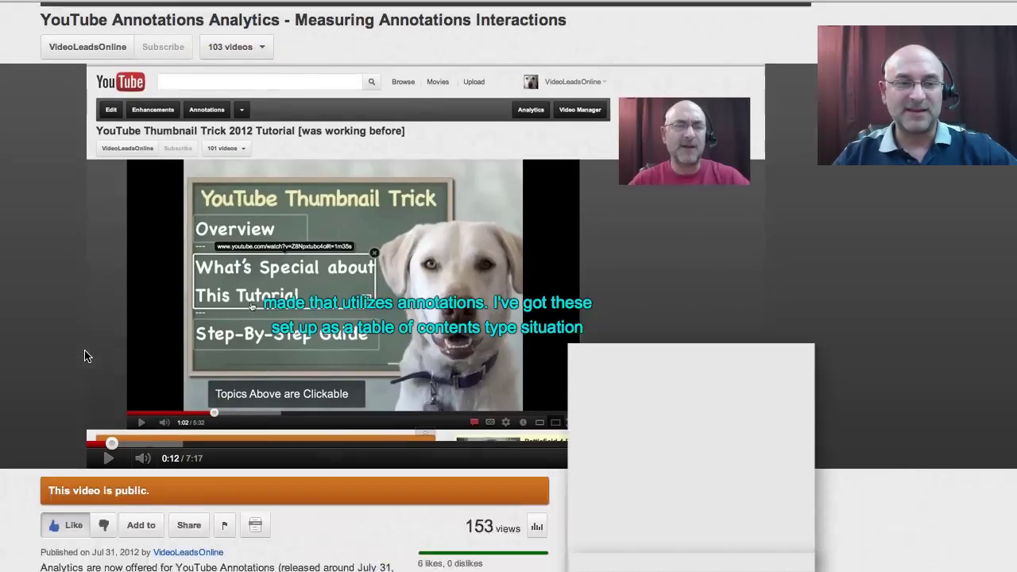
scroll(87, 357, "down", 5)
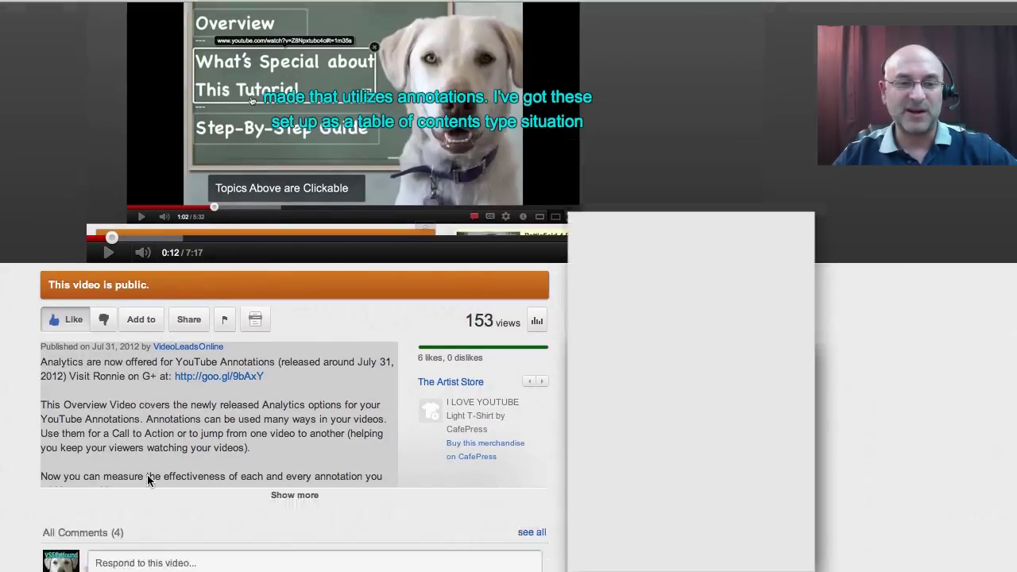
scroll(147, 479, "down", 1)
scroll(147, 480, "up", 8)
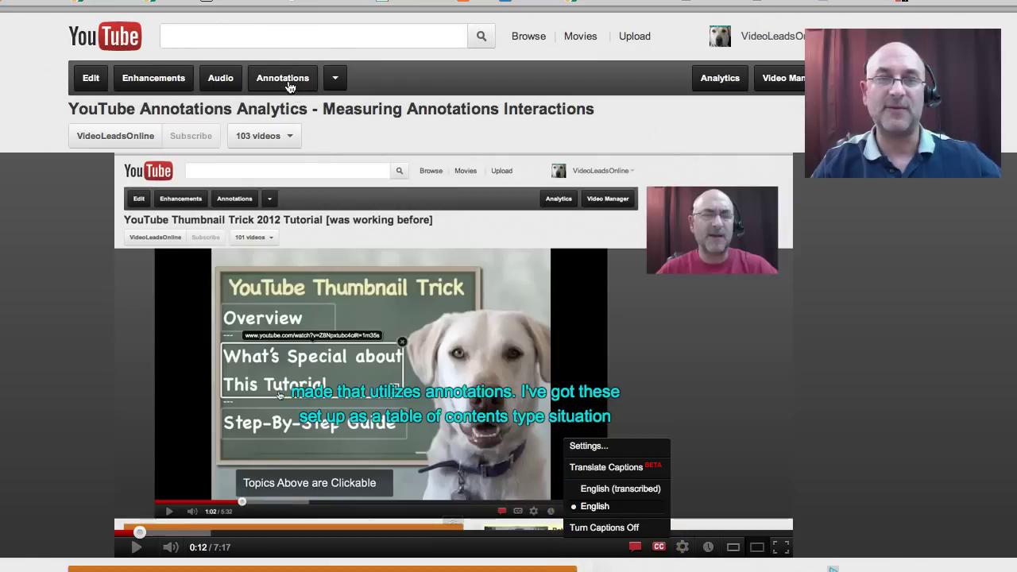
Return to the Annotations Analytics video's captions page from the Annotations dropdown.
left_click(335, 77)
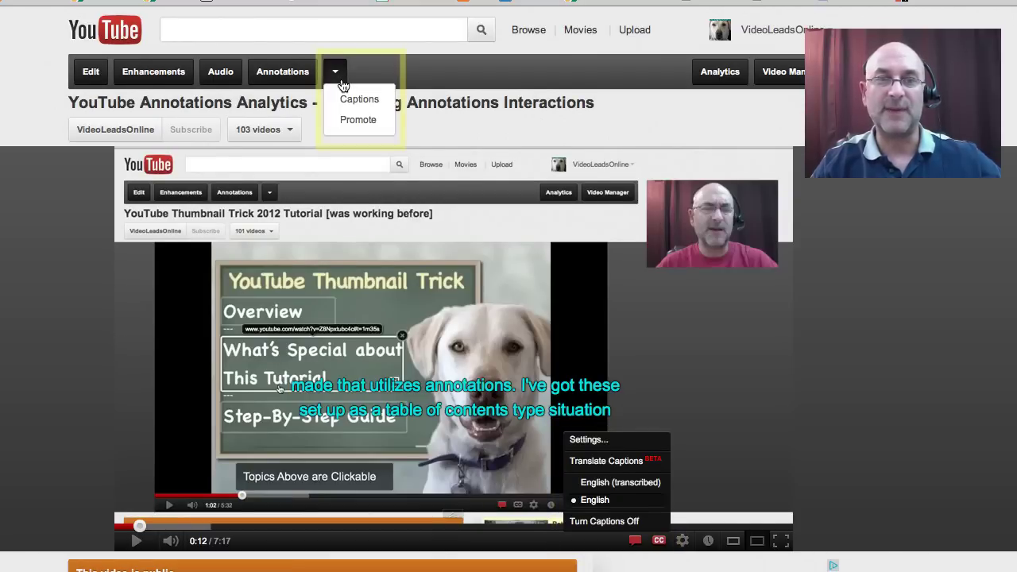
left_click(360, 101)
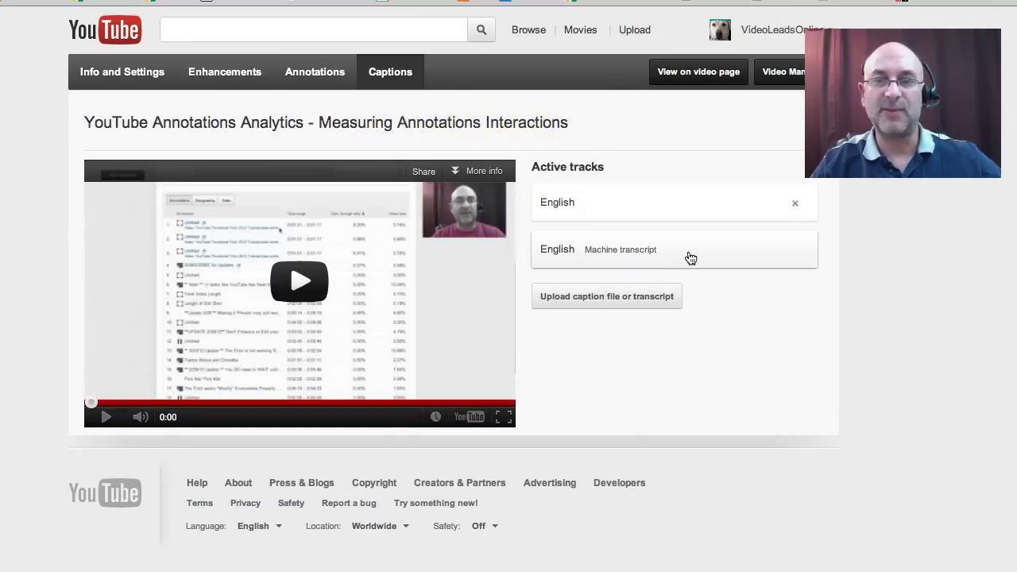
Disable the English machine transcript, save the change, and close the caption editor.
left_click(691, 258)
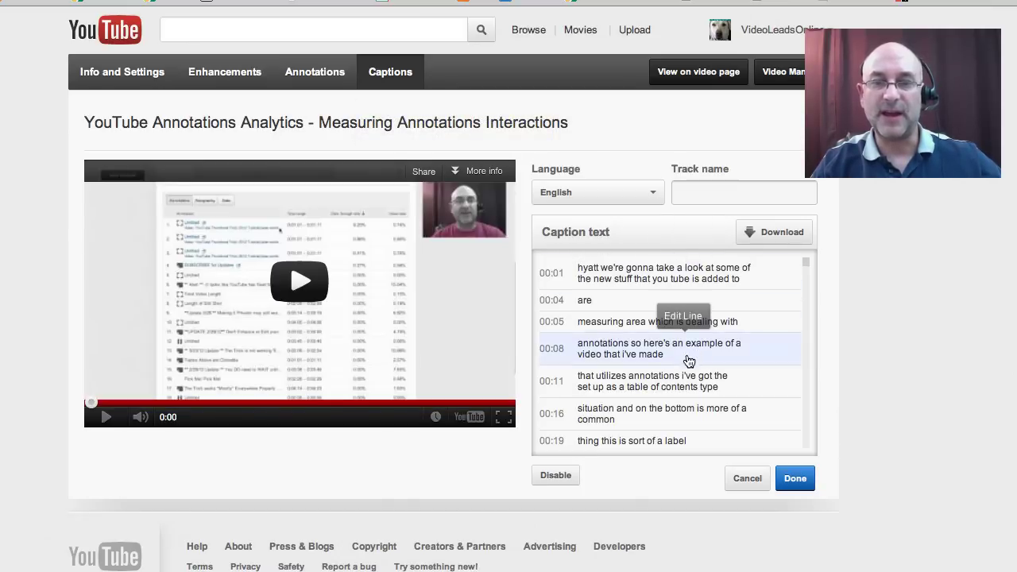
left_click(554, 477)
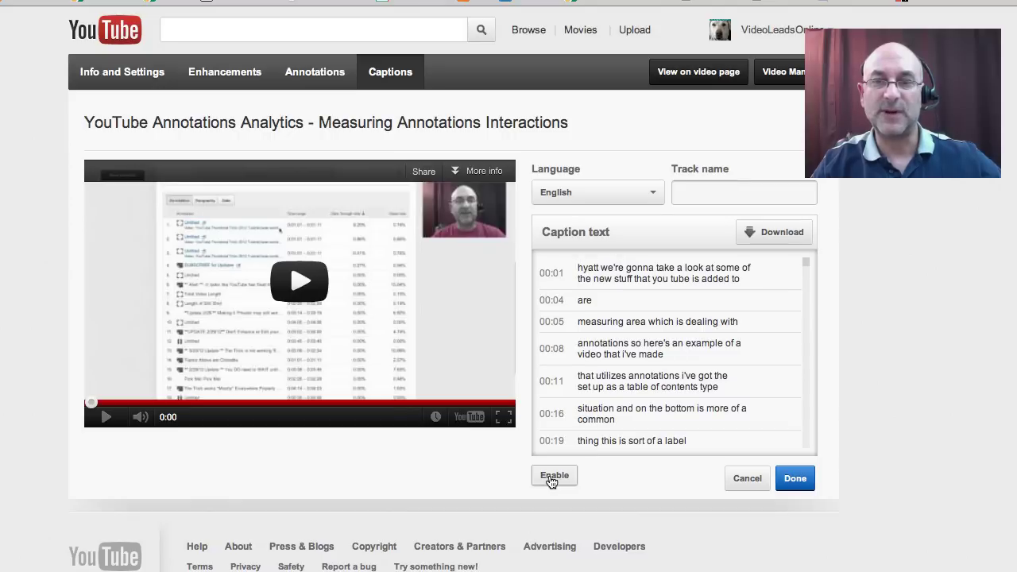
left_click(792, 482)
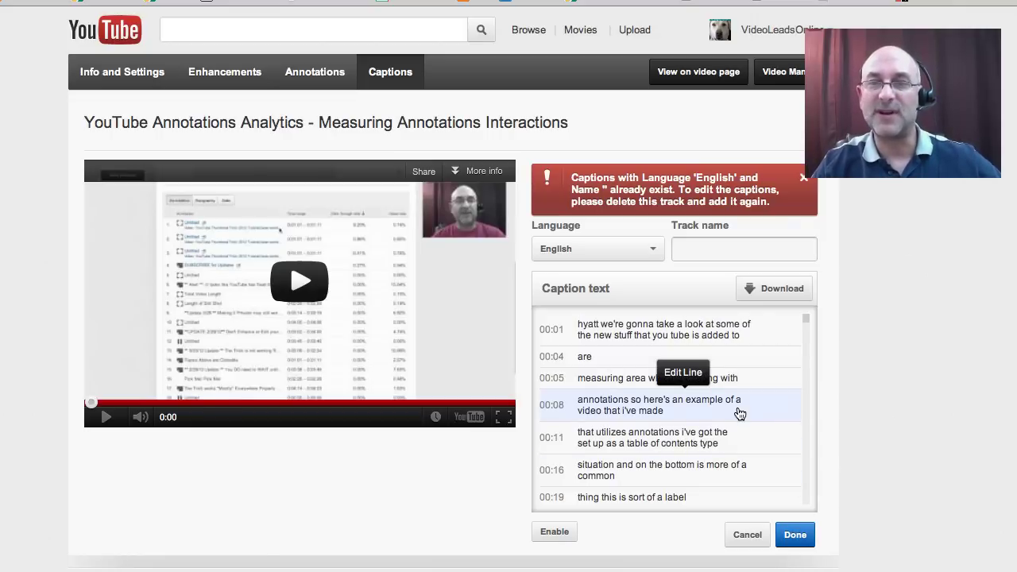
left_click(747, 535)
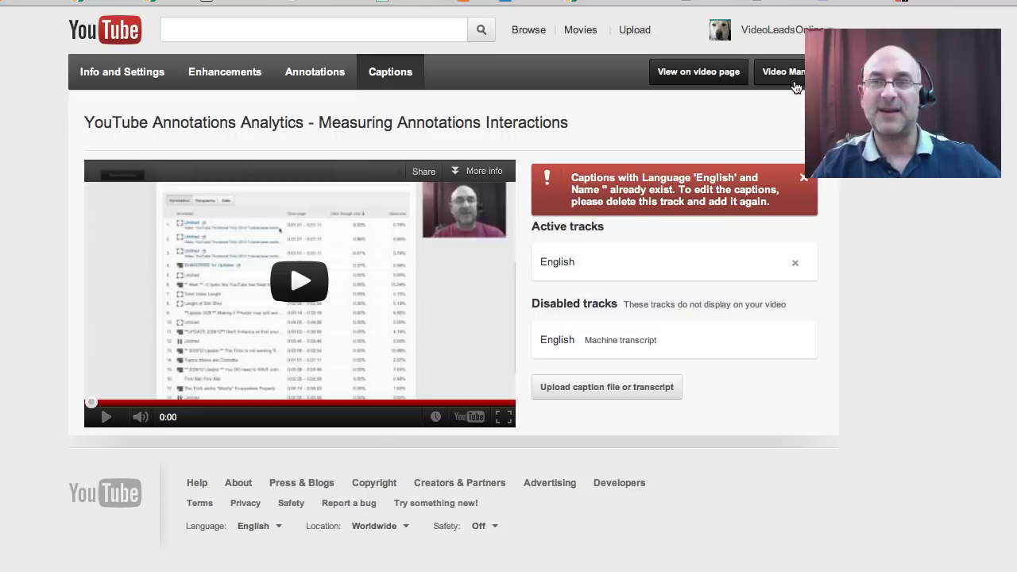
Rename the English track to the video's full title followed by 'script' and save.
left_click(714, 259)
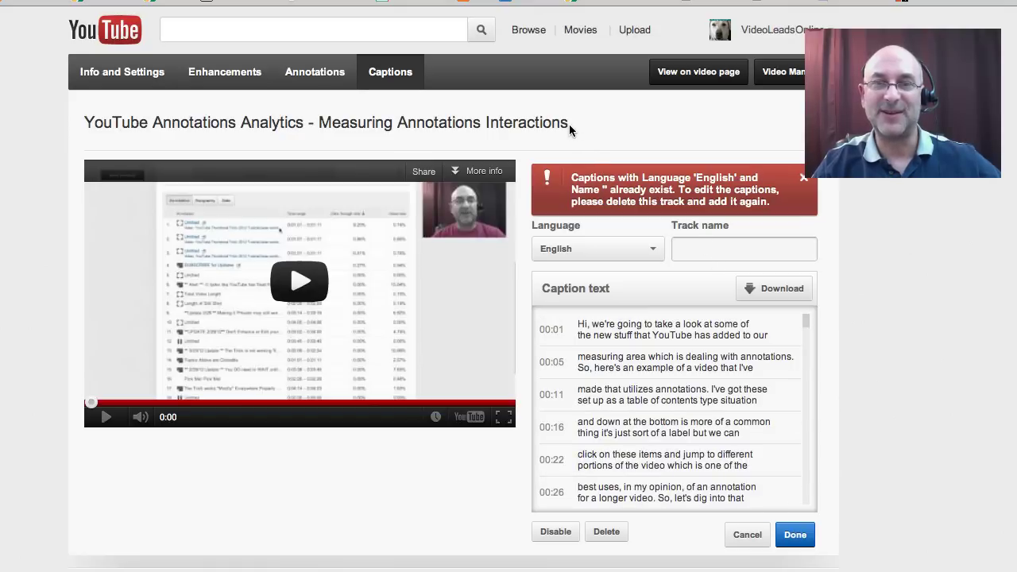
left_click_drag(567, 123, 88, 130)
key("super+c")
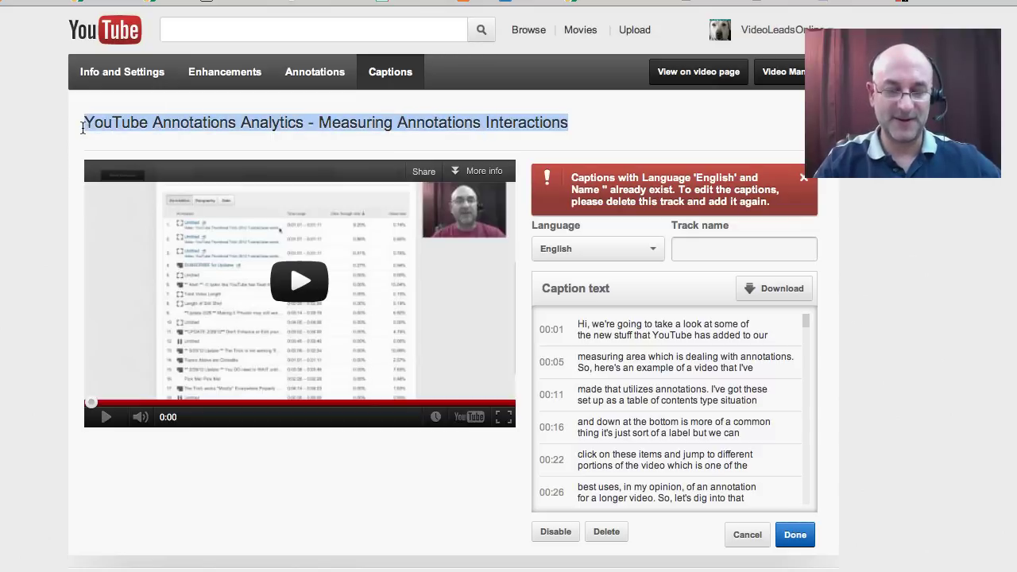
left_click(682, 247)
key("super+v")
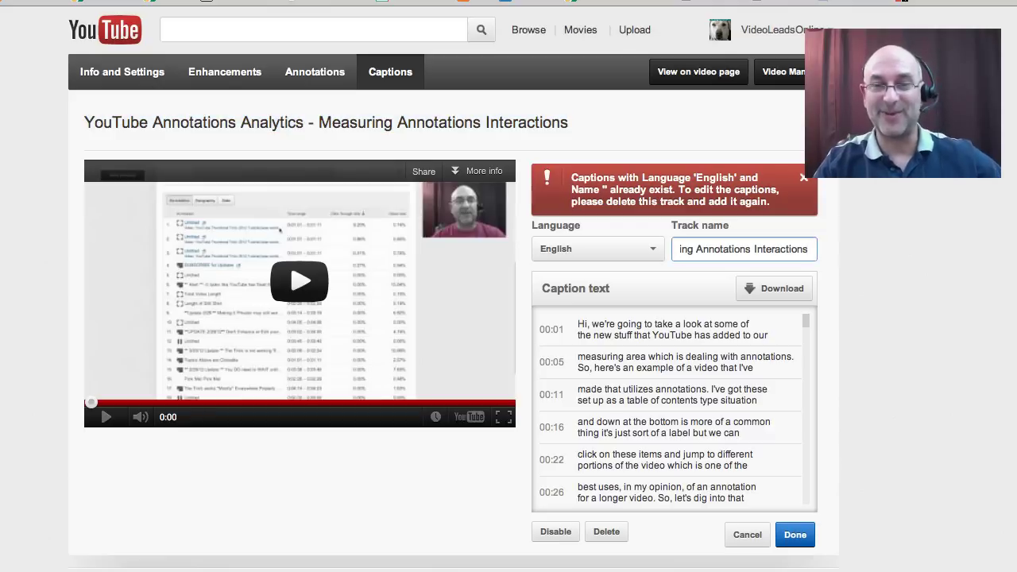
type("scr")
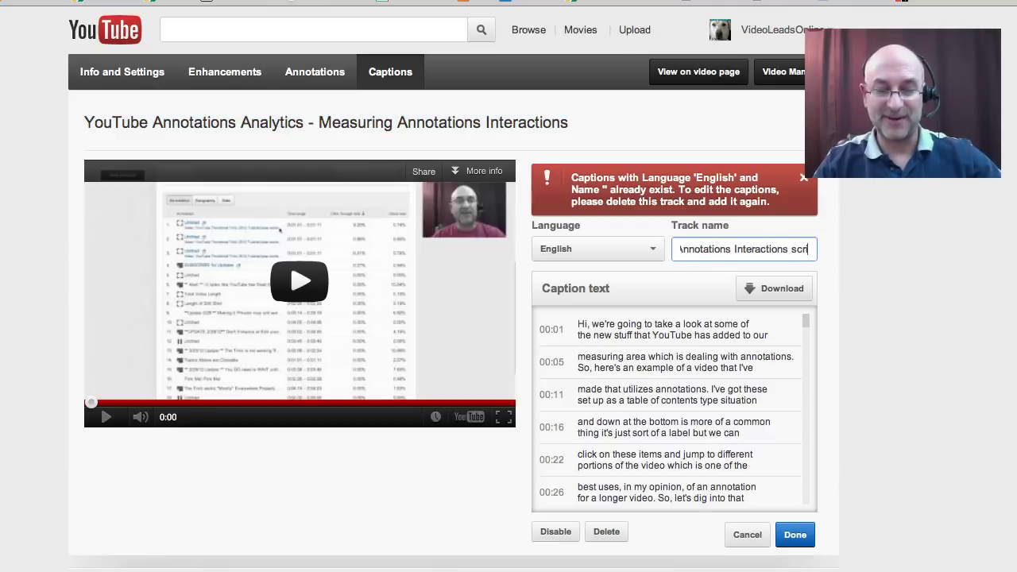
type("ipt")
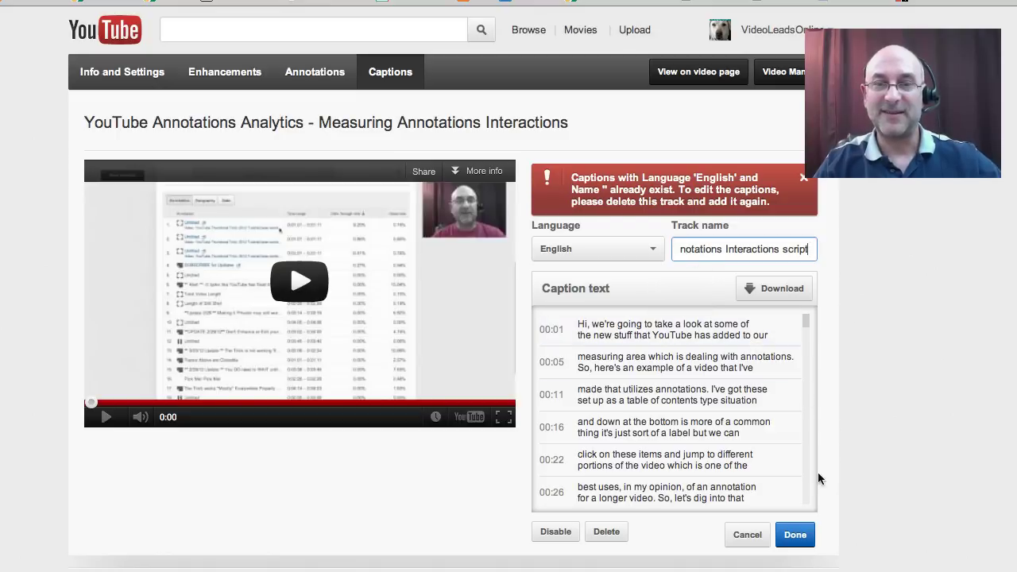
left_click(796, 537)
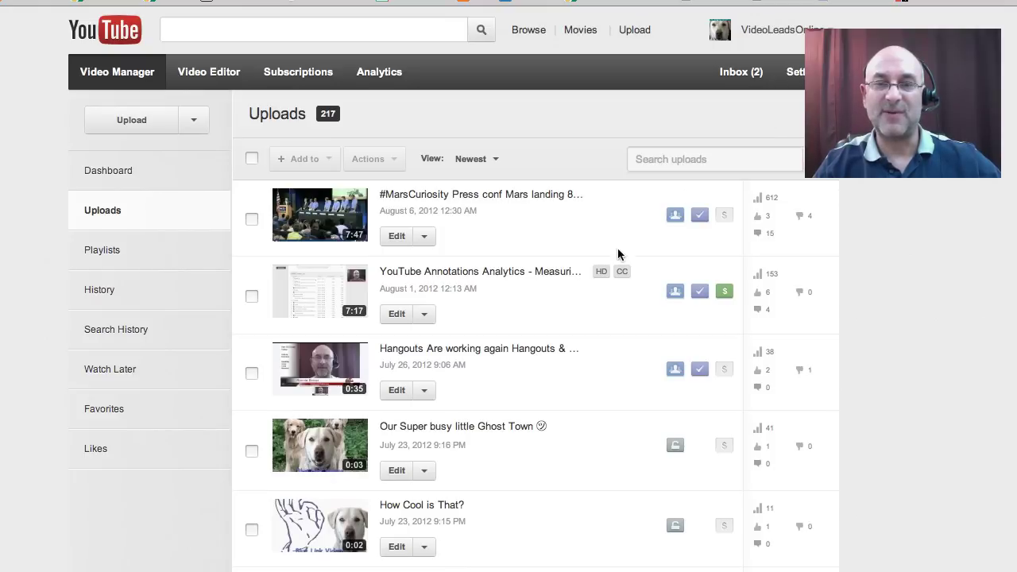
Open the annotations video's captions page and select its English caption track.
left_click(425, 314)
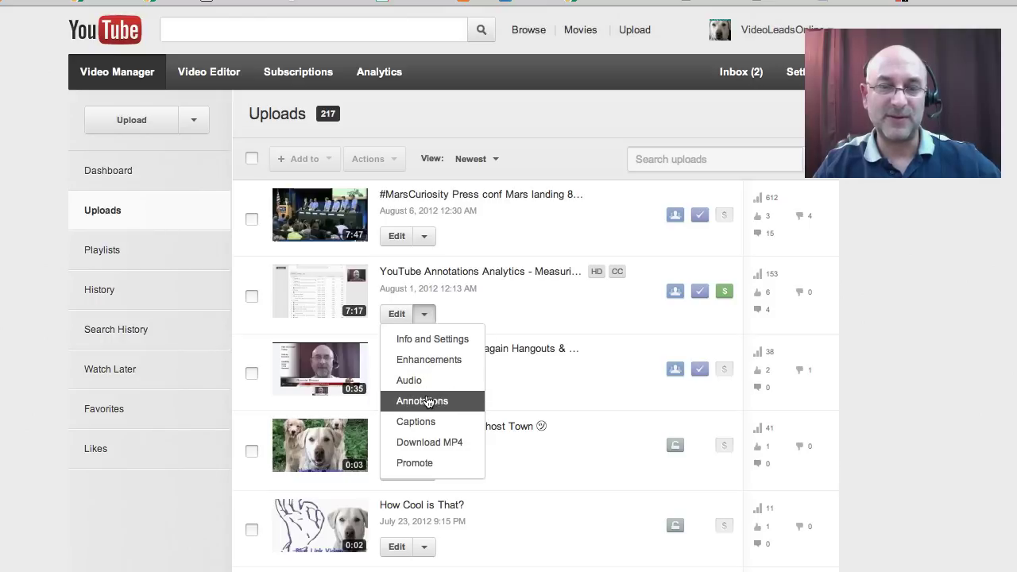
left_click(425, 421)
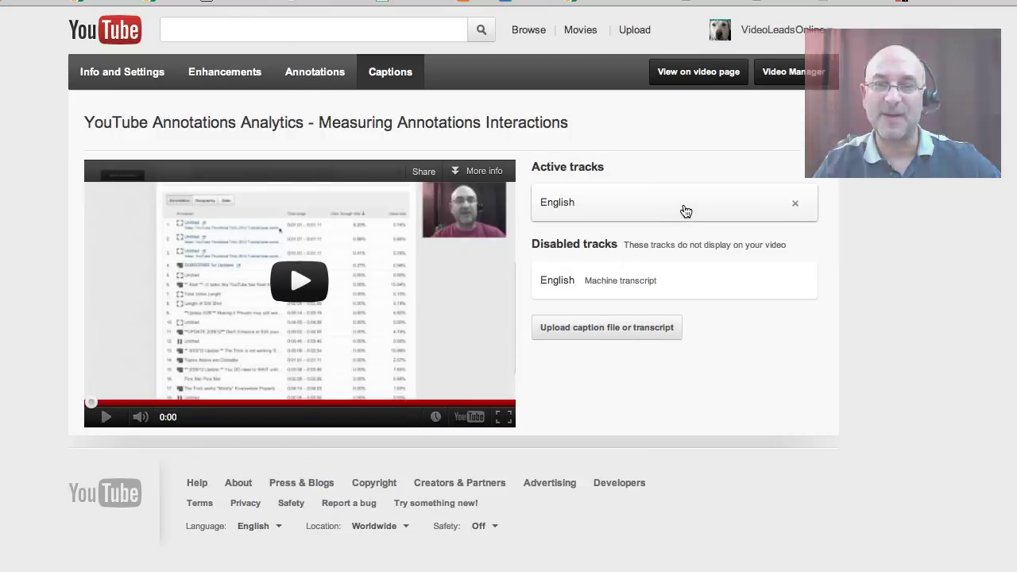
left_click(718, 210)
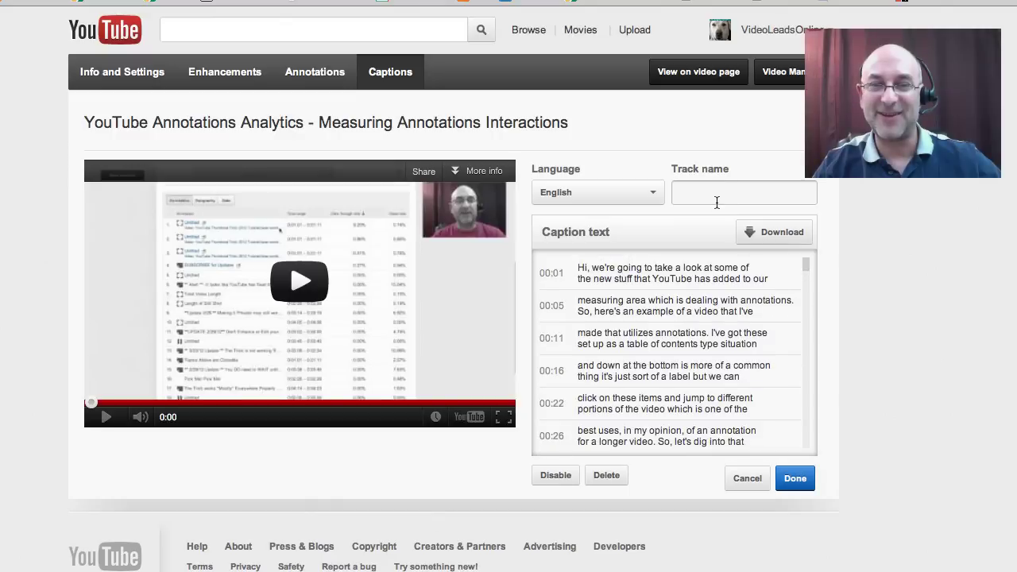
Rename the English track to 'YouTube Annotations Analytics' and save it.
left_click(700, 193)
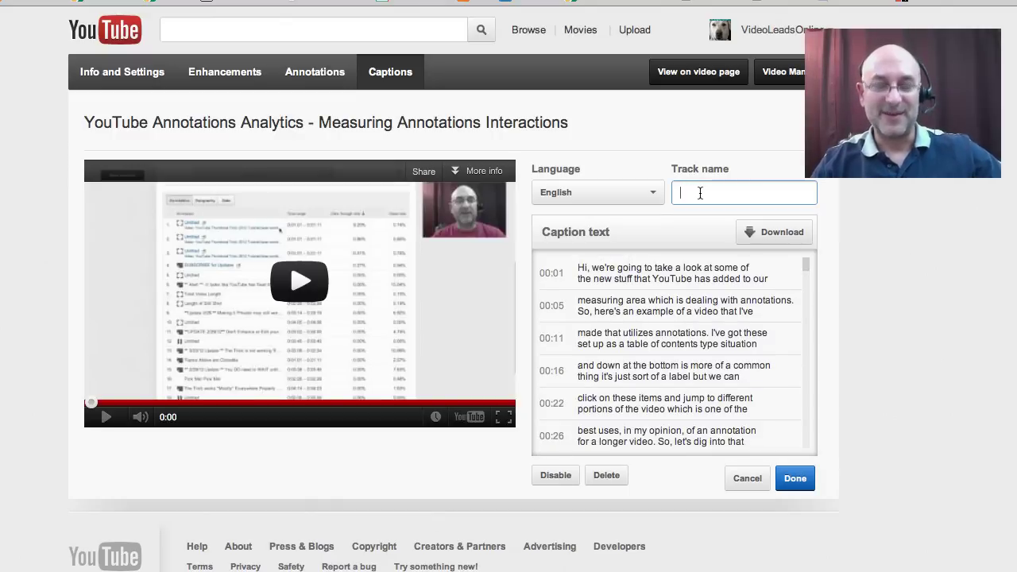
type("YouTue")
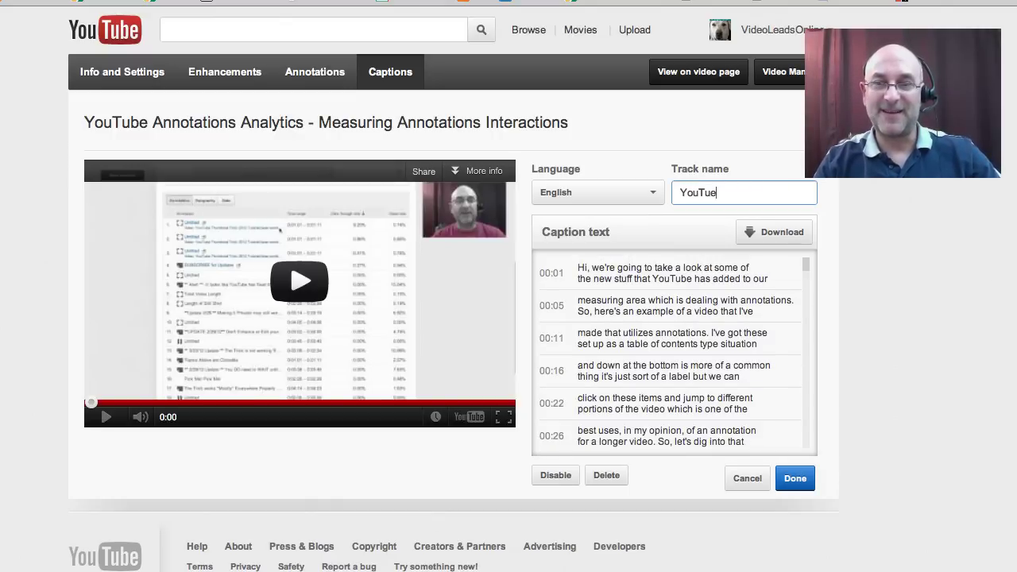
key("BackSpace")
type("be")
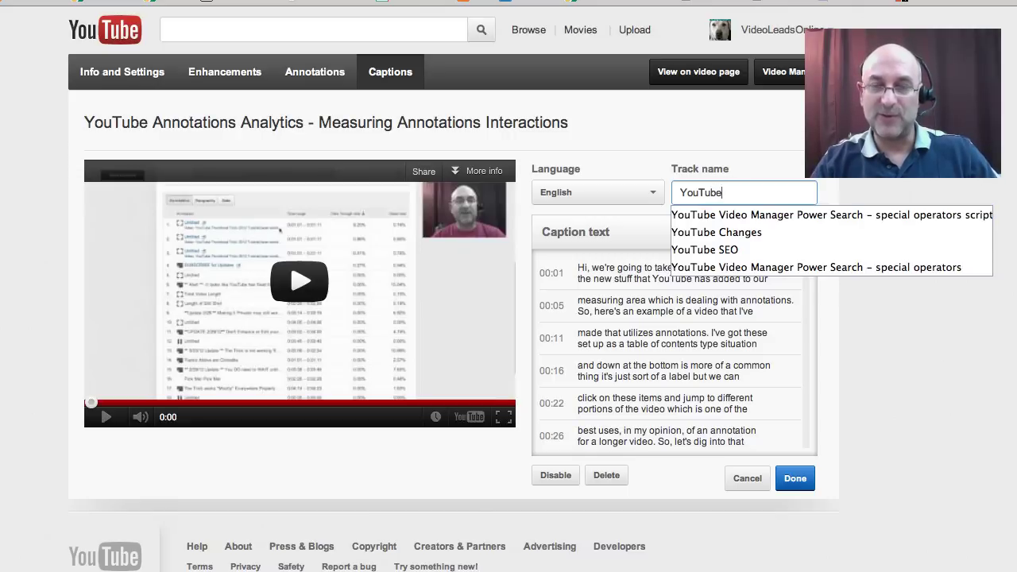
type(" Annotations Anal")
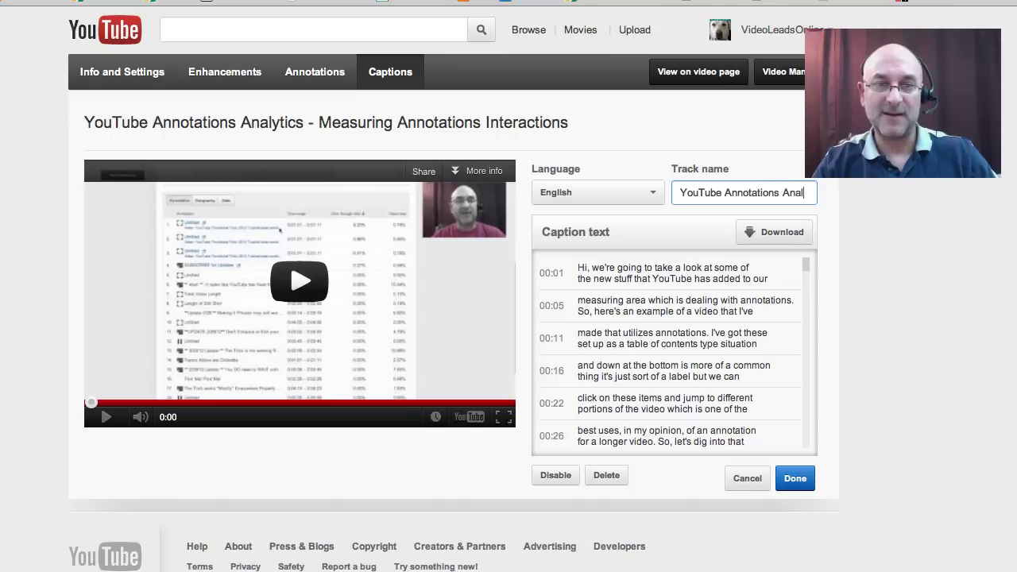
type("tics")
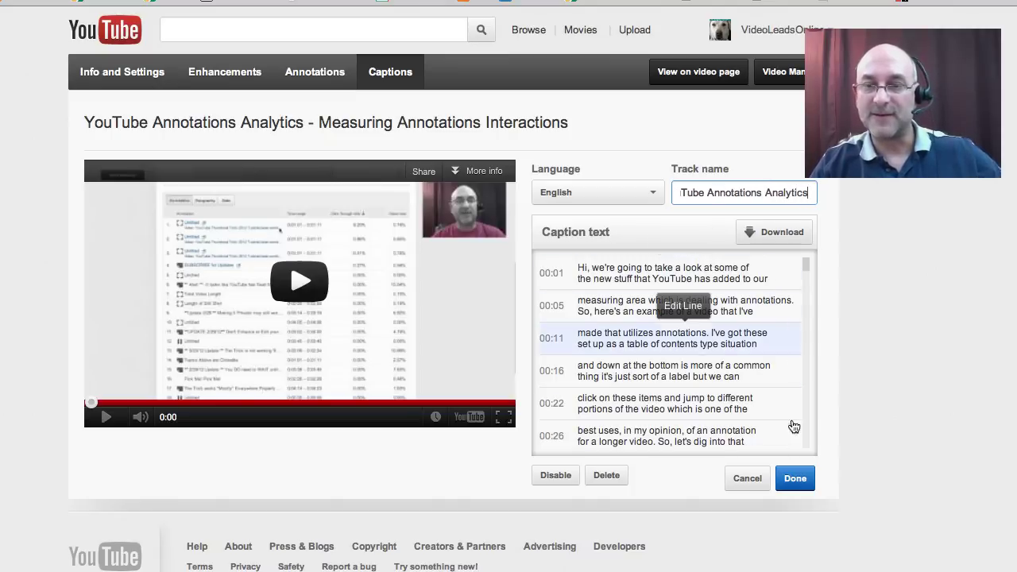
left_click(795, 480)
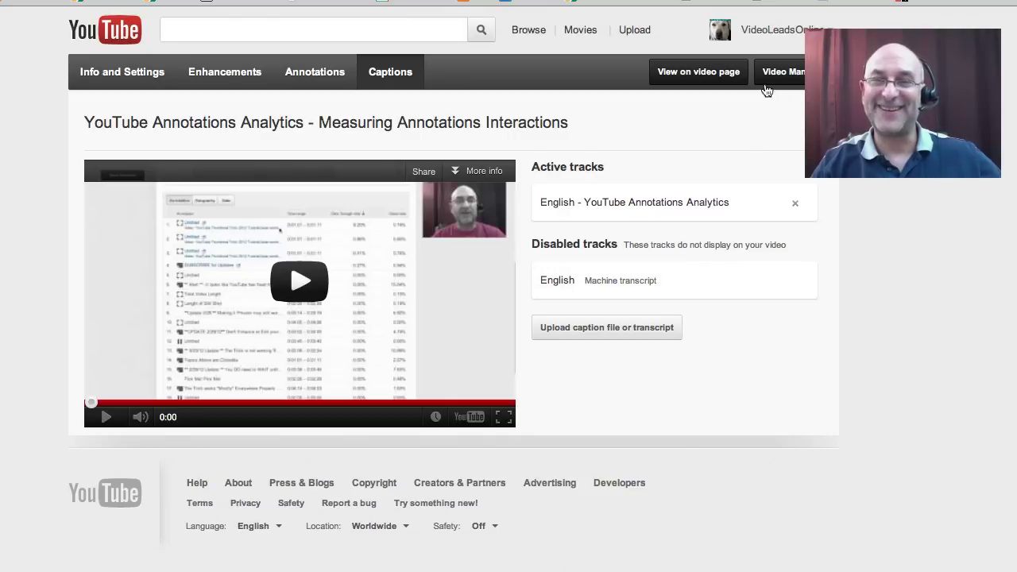
On the video's watch page, play and pause, then show the CC menu's 'English - YouTube Annotations Analytics' track.
left_click(718, 73)
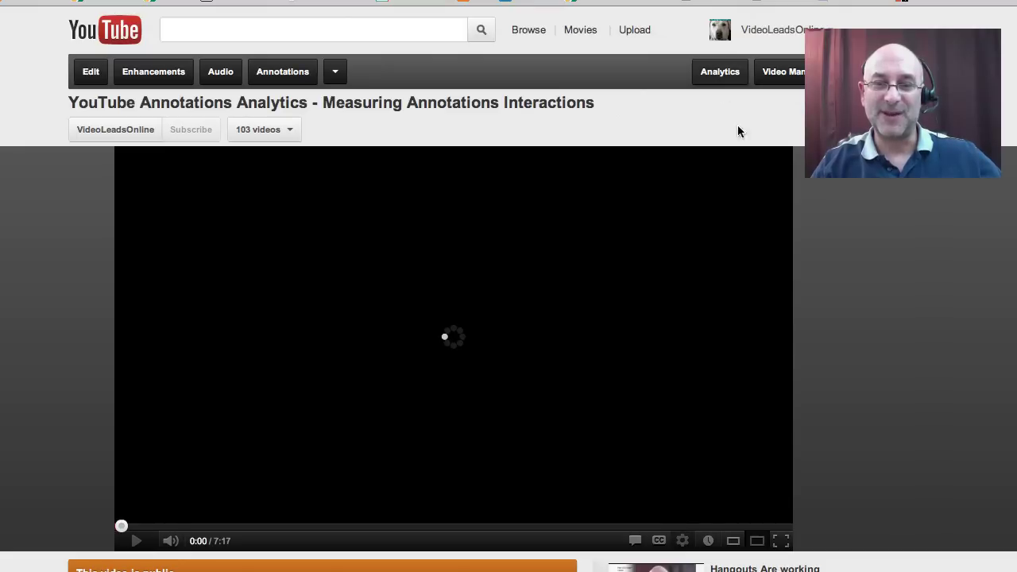
left_click(136, 541)
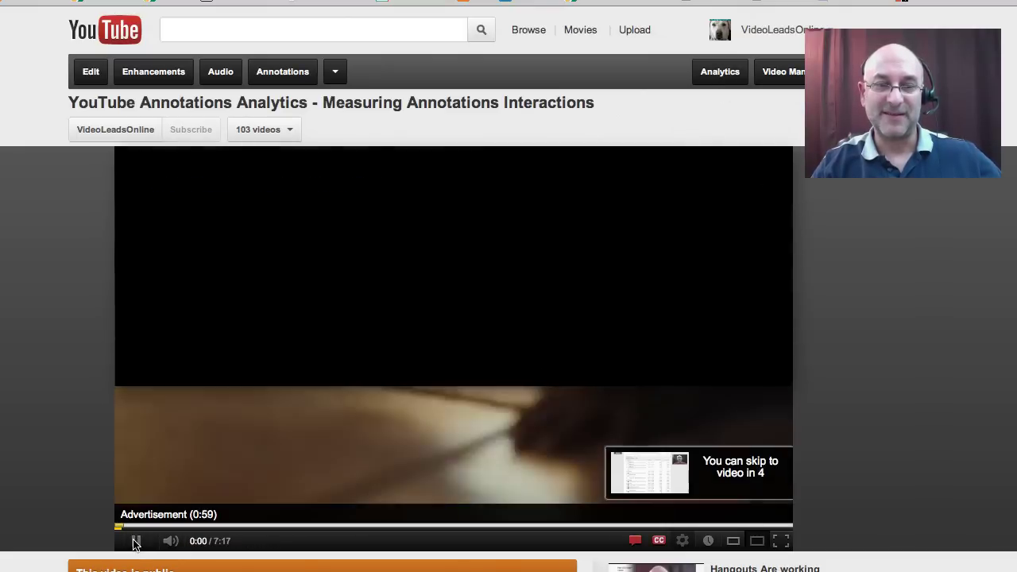
left_click(136, 541)
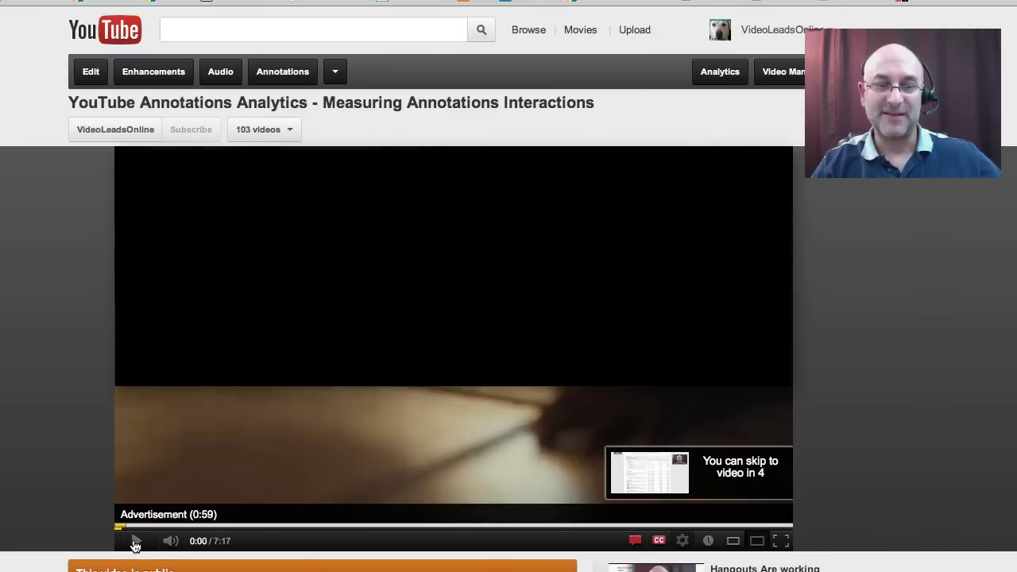
left_click(659, 540)
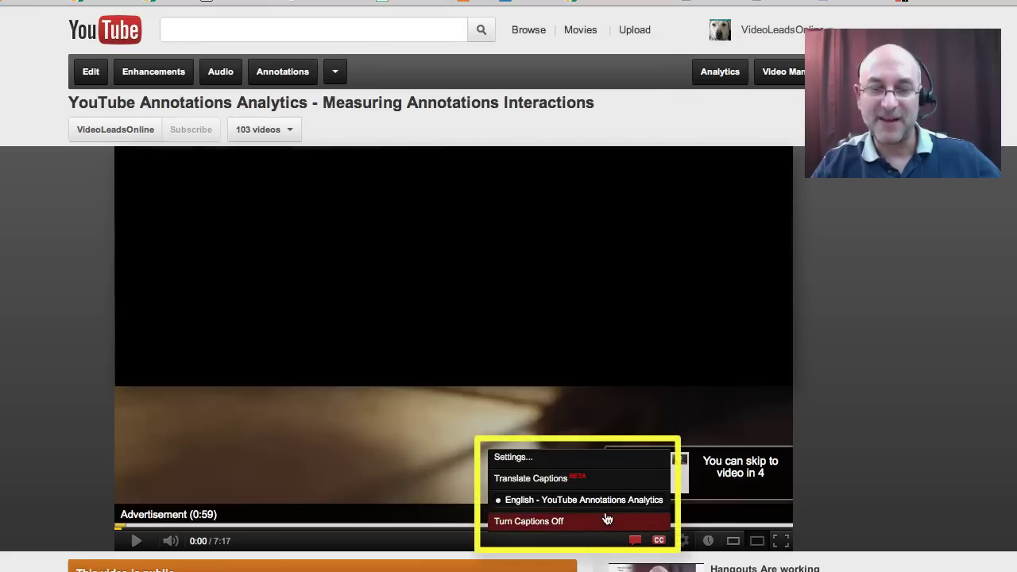